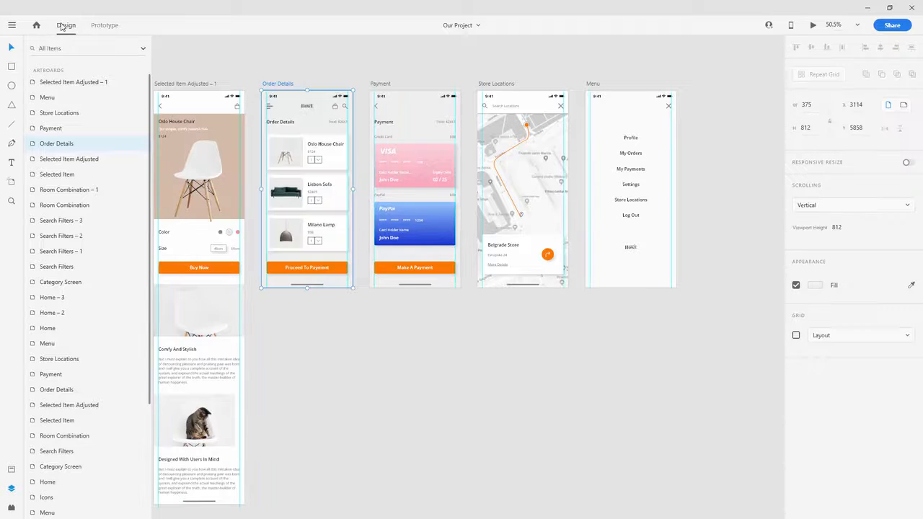
Step: Duplicate the Order Details artboard and place the copy directly below the original at Y 6752
scroll(278, 76, "down", 2)
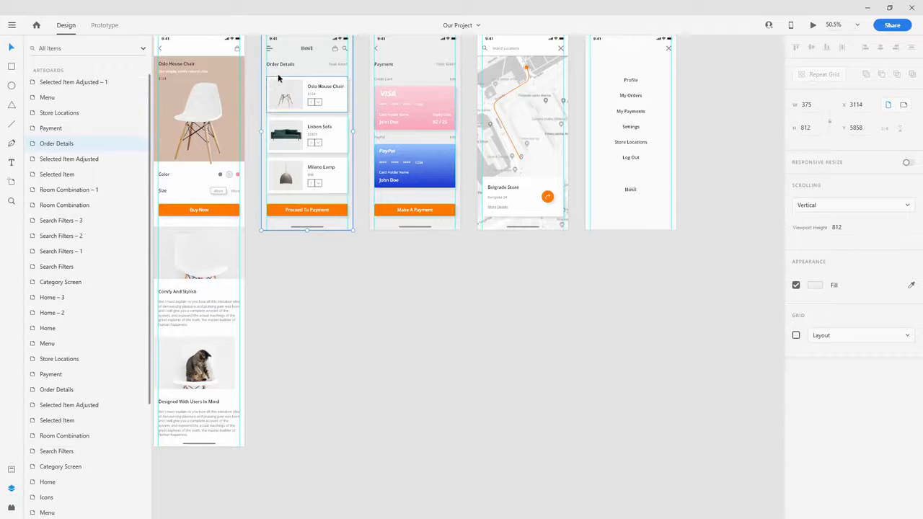
scroll(279, 78, "up", 2)
left_click_drag(280, 82, 280, 288)
scroll(279, 289, "down", 3)
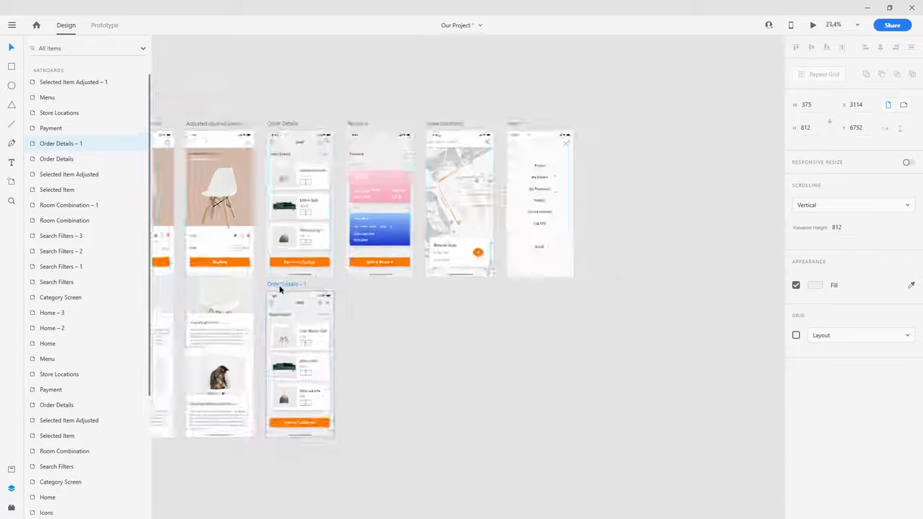
left_click_drag(371, 344, 527, 325)
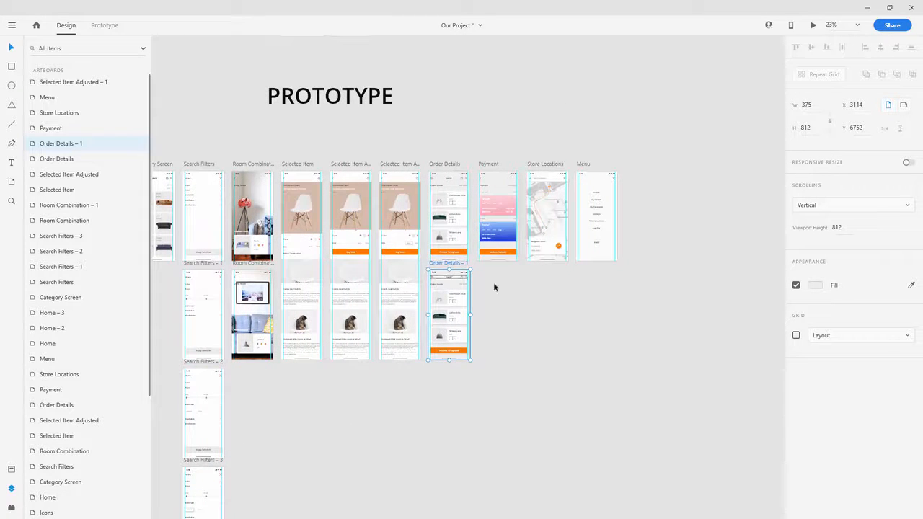
Step: Duplicate the Order Details – 1 artboard and place the copy directly below it at Y 7646
left_click_drag(452, 266, 453, 261)
scroll(476, 360, "up", 2)
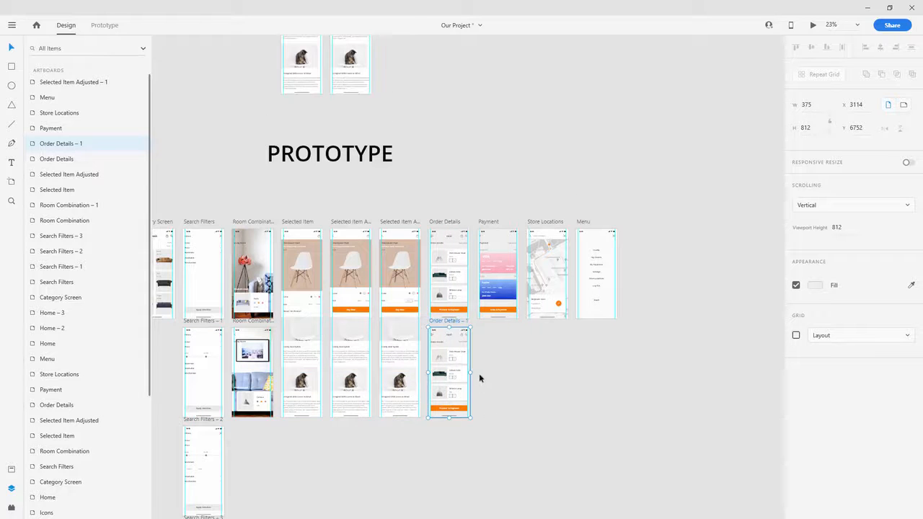
scroll(471, 372, "up", 3)
scroll(419, 144, "down", 2)
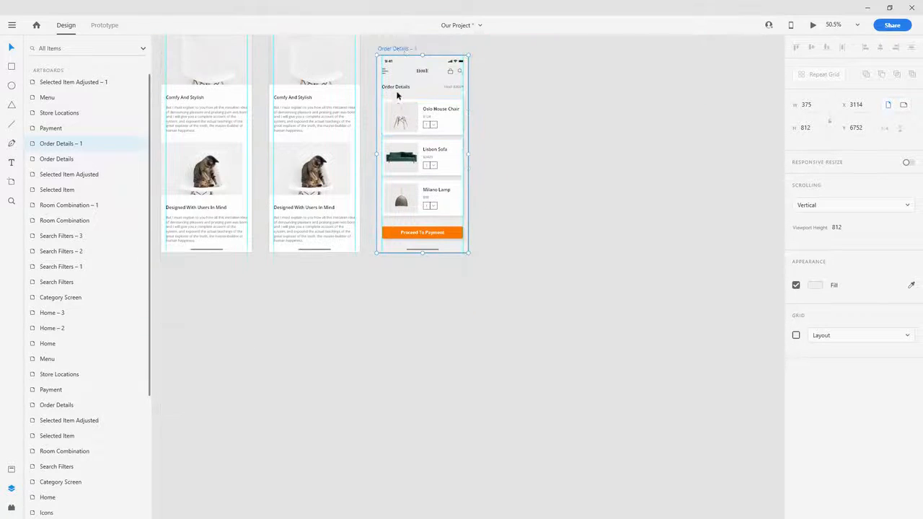
left_click_drag(405, 80, 406, 297)
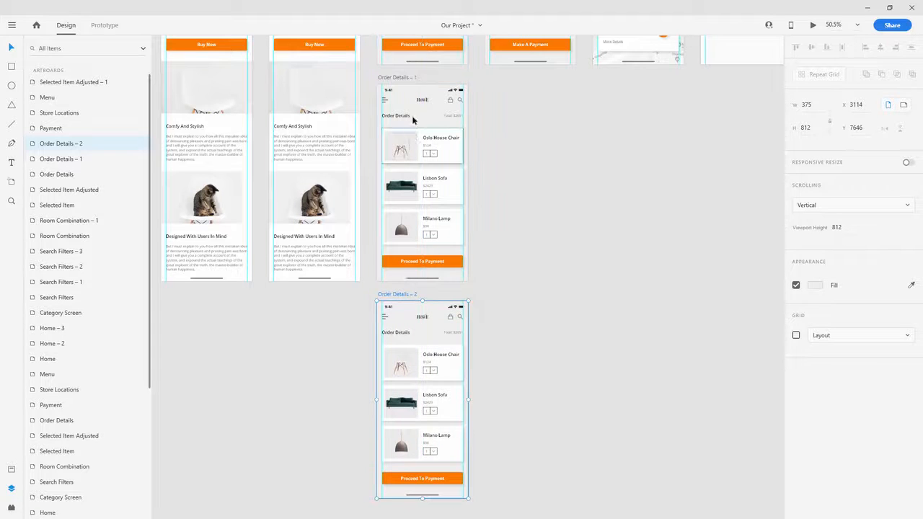
Step: Move the Lisbon Sofa and Milano Lamp cards up together in Order Details – 2, placing the sofa over the Oslo House Chair card at Y 180
scroll(426, 180, "down", 2)
scroll(426, 199, "down", 1)
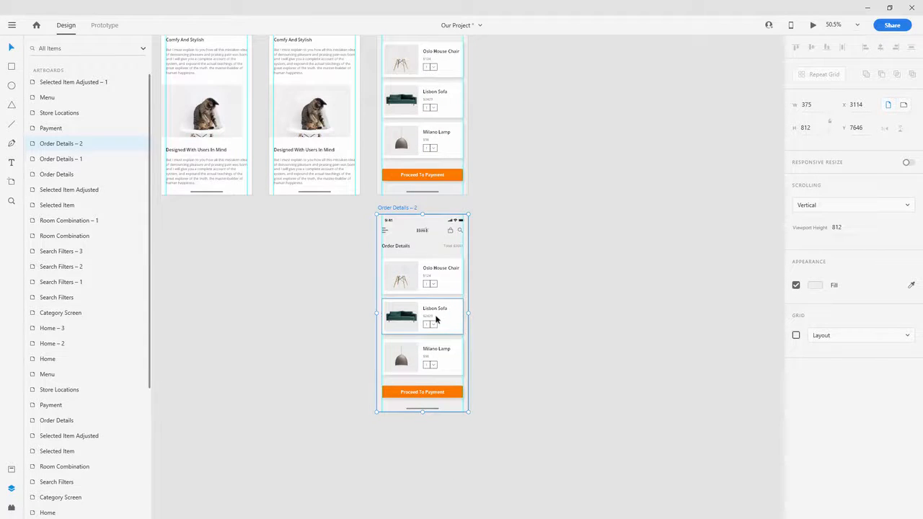
scroll(437, 318, "up", 5)
scroll(447, 288, "down", 1)
left_click(466, 259)
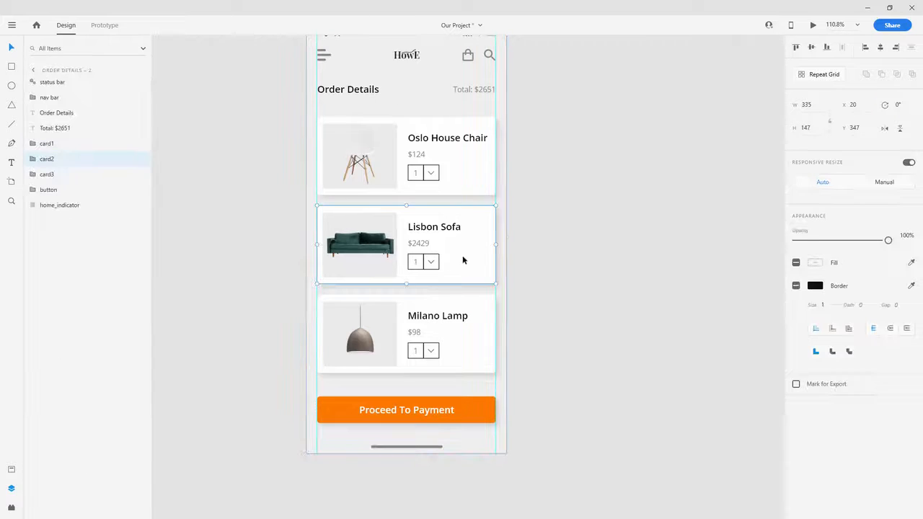
left_click(52, 175, "shift")
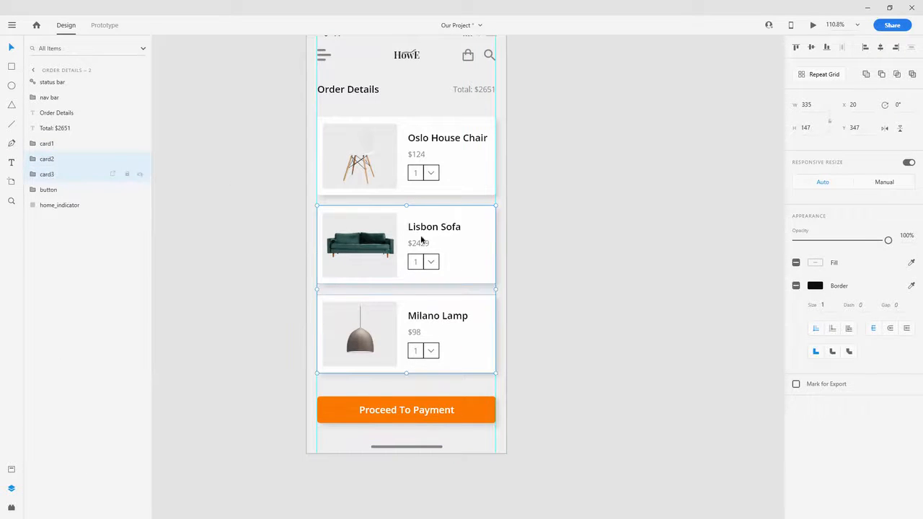
left_click_drag(461, 245, 467, 156)
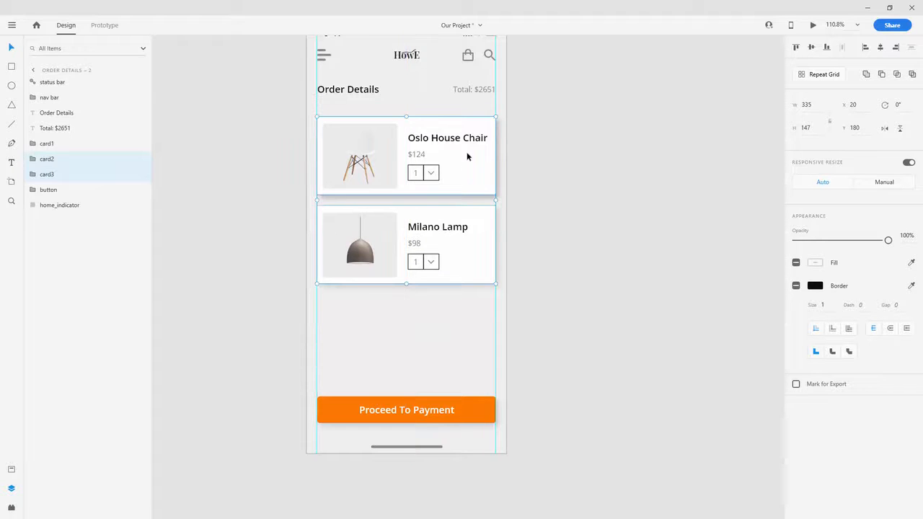
Step: Hide the Oslo House Chair card (card1) in the Order Details – 2 artboard
left_click(469, 173)
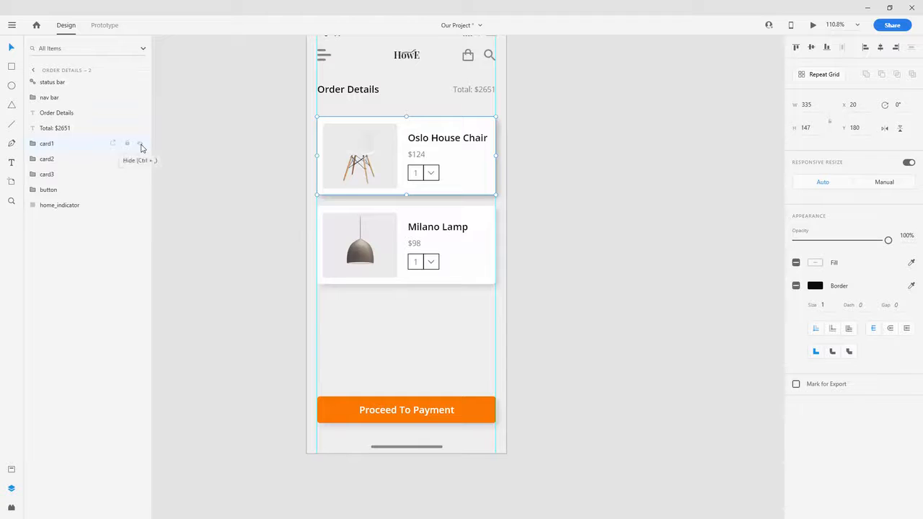
left_click(140, 144)
scroll(405, 141, "up", 2)
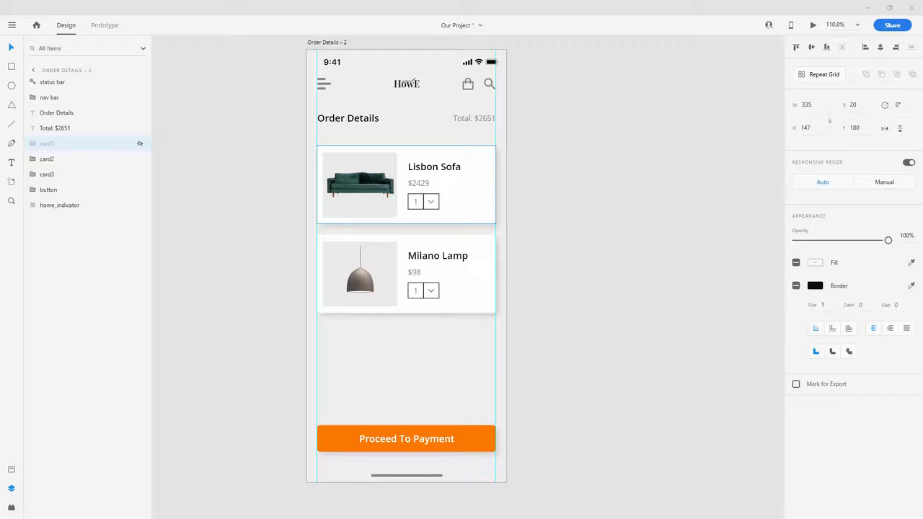
Step: Switch to Calculator and add the two remaining item prices, 2429 and 98
left_click_drag(620, 118, 628, 98)
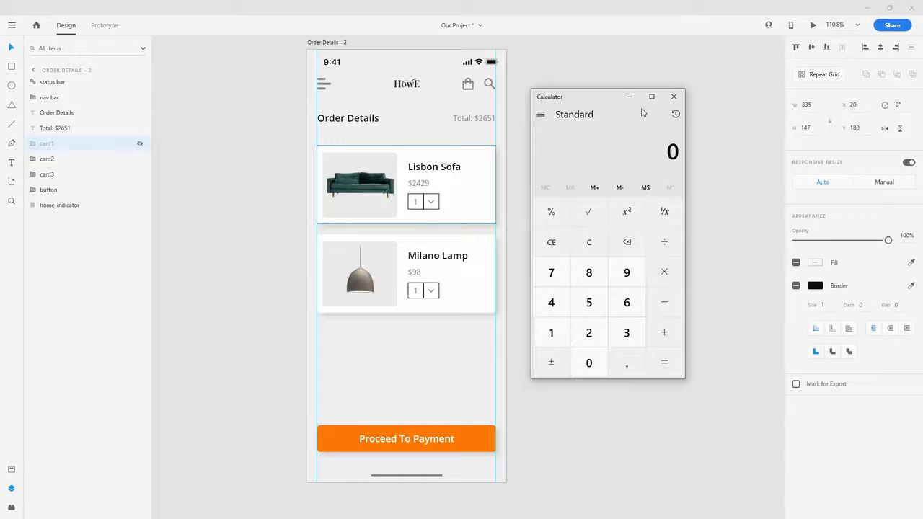
type("242998")
key("Return")
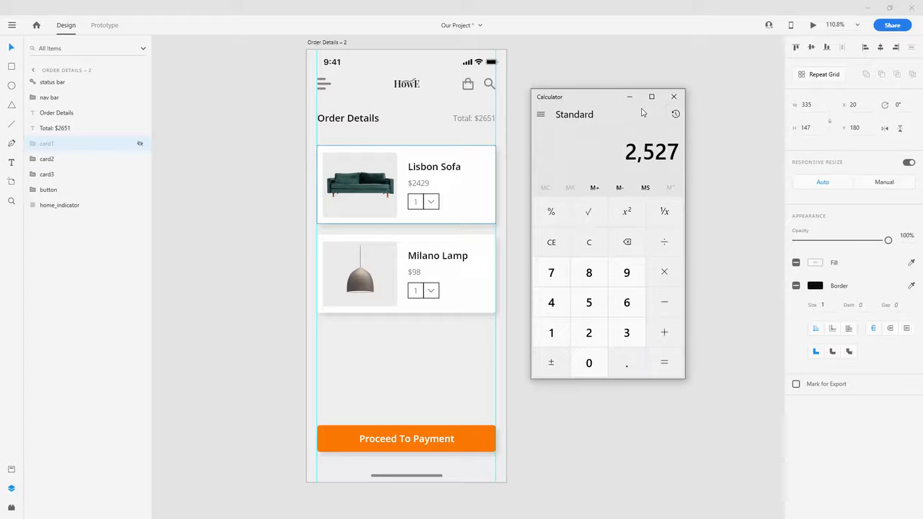
Step: Change the total text in the Order Details – 2 artboard to "Total: $2527"
left_click(485, 119)
key("shift+End")
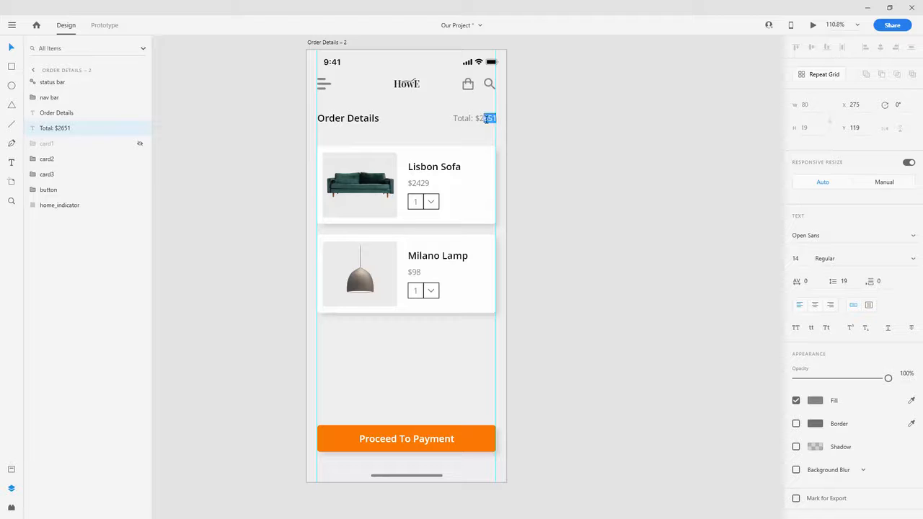
type("5")
left_click(9, 47)
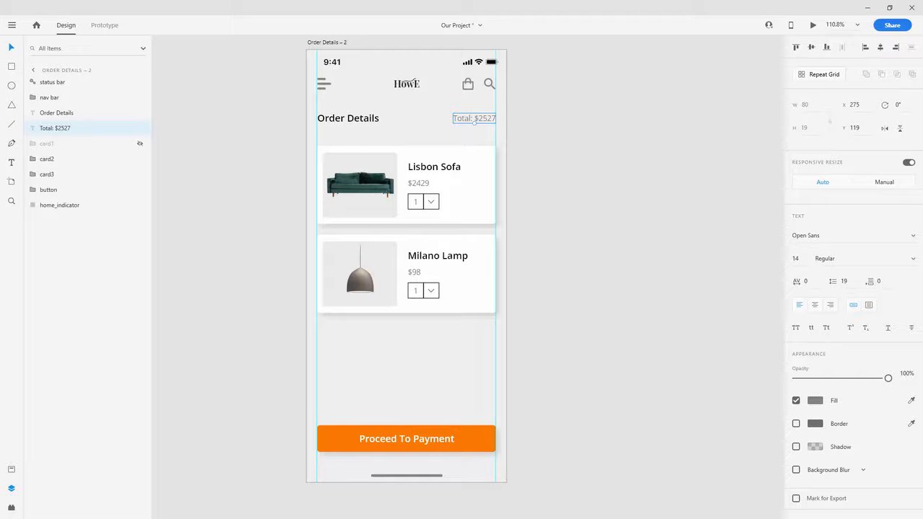
left_click(543, 197)
Step: Move the Oslo House Chair card in Order Details – 1 past the artboard's left edge to X -322 and set its opacity to 0%
scroll(514, 190, "down", 3)
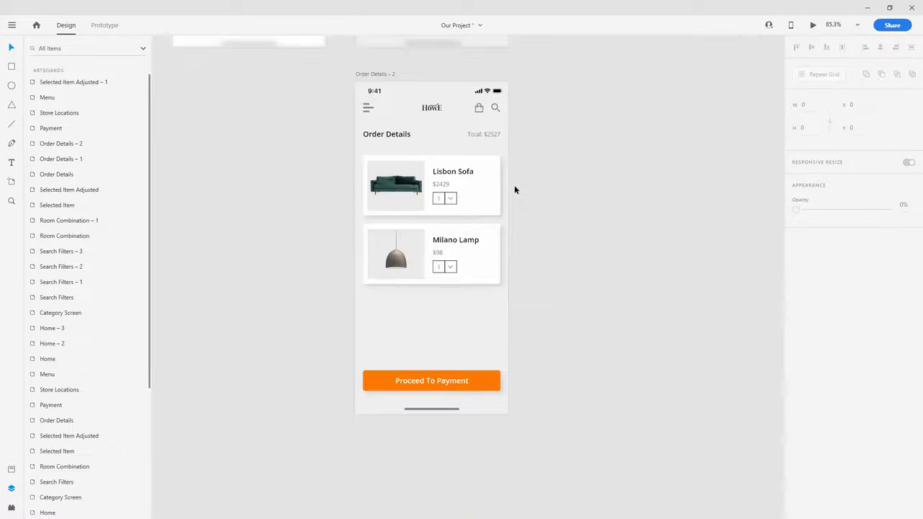
scroll(354, 208, "down", 5)
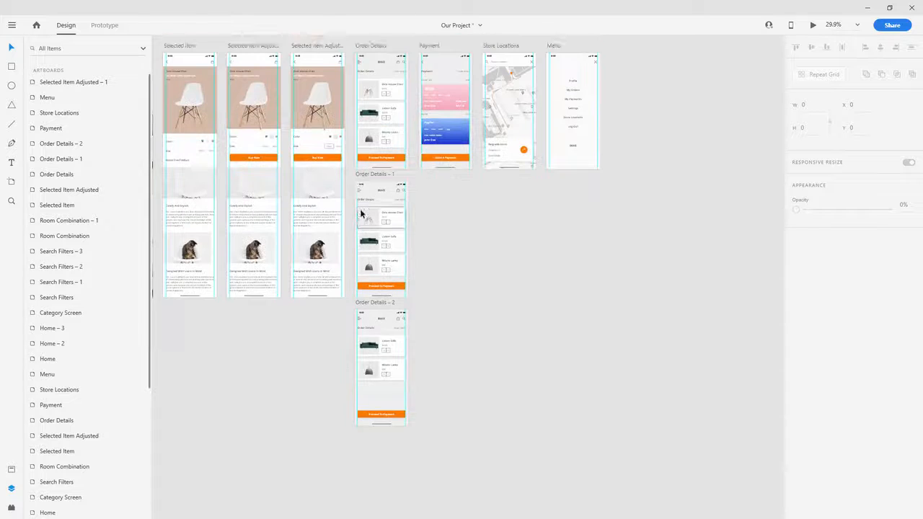
scroll(379, 214, "up", 4)
scroll(403, 226, "up", 3)
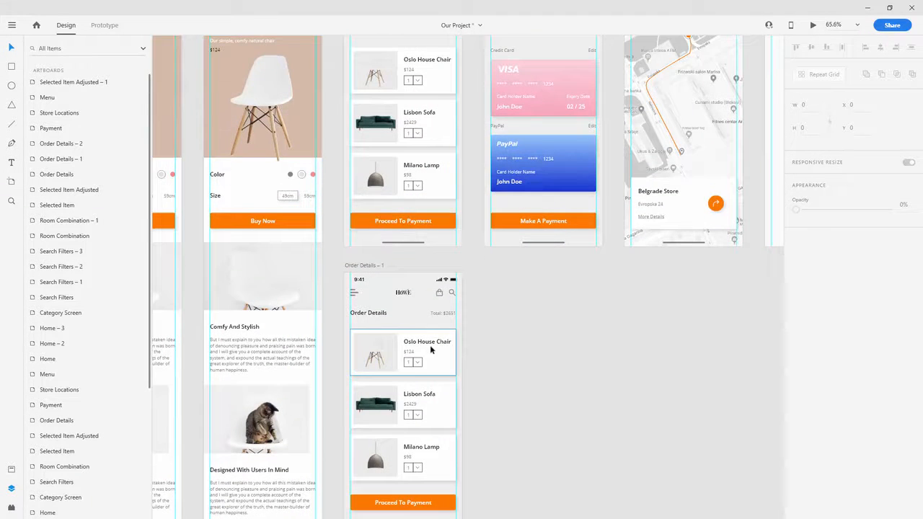
scroll(430, 350, "up", 5)
scroll(445, 218, "down", 2)
left_click(444, 189)
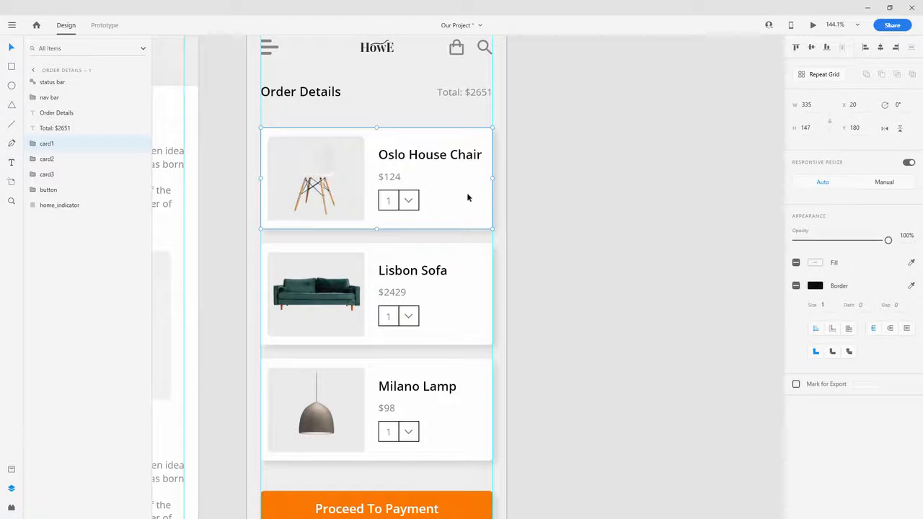
left_click_drag(467, 197, 232, 192)
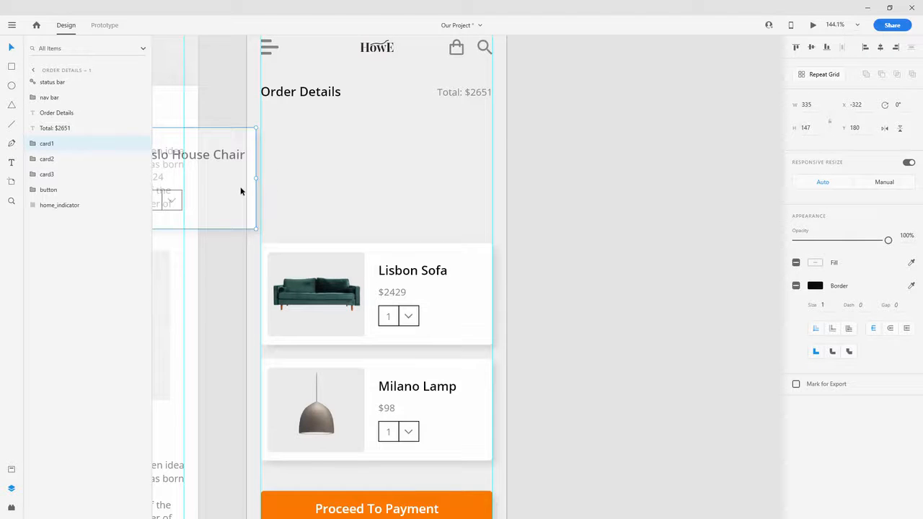
key("0")
key("0")
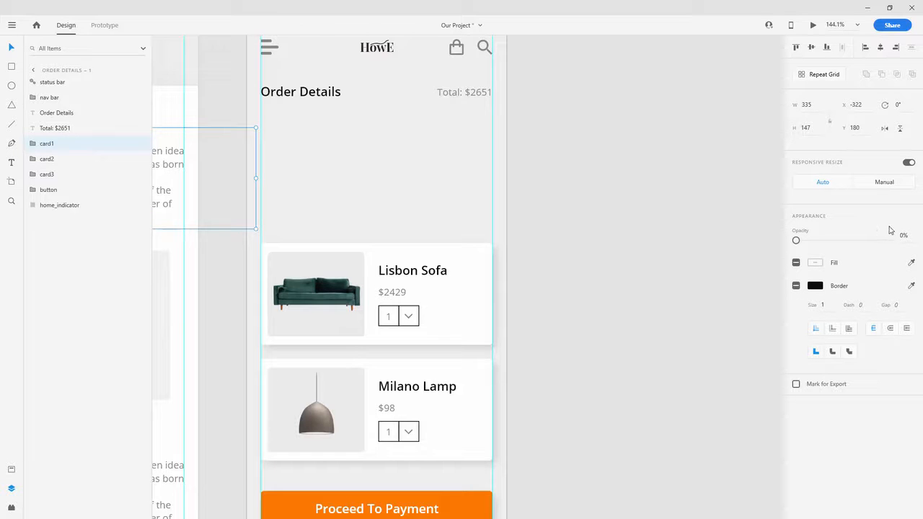
Step: In prototype mode, link the Oslo House Chair card in Order Details to the Order Details – 1 artboard
scroll(517, 179, "down", 5)
scroll(516, 180, "up", 3)
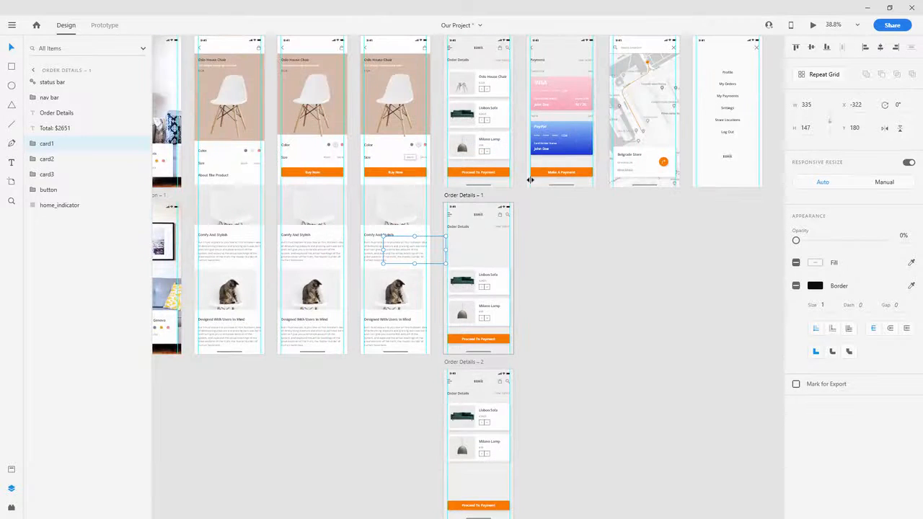
scroll(529, 180, "up", 2)
left_click(453, 87)
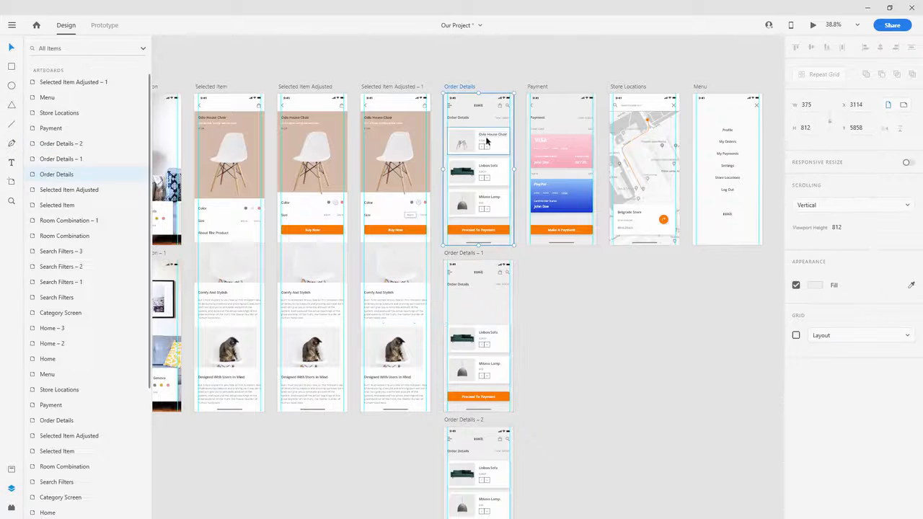
scroll(500, 131, "down", 1)
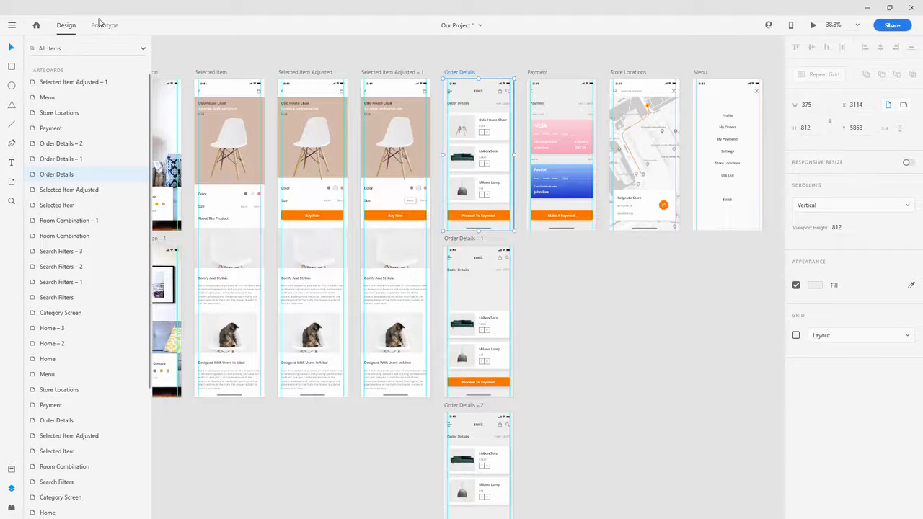
left_click(104, 25)
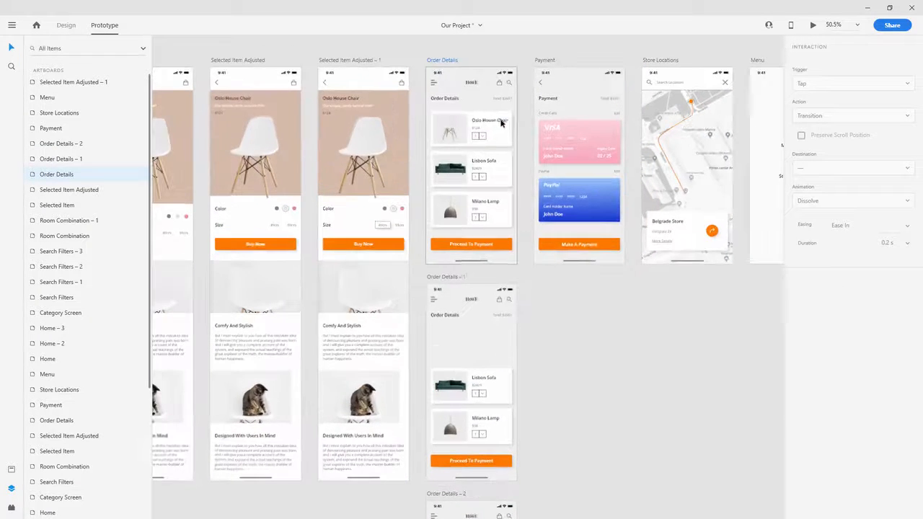
scroll(495, 119, "up", 1)
left_click(494, 135)
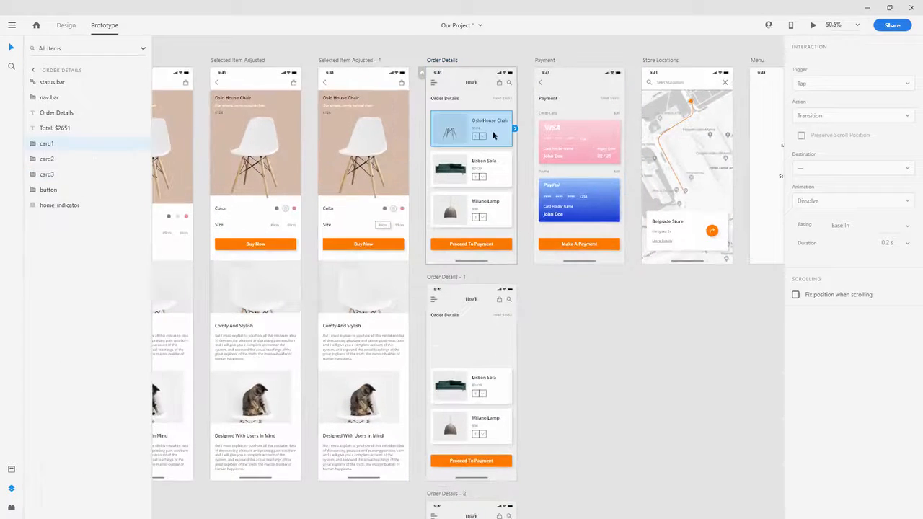
left_click_drag(514, 128, 473, 338)
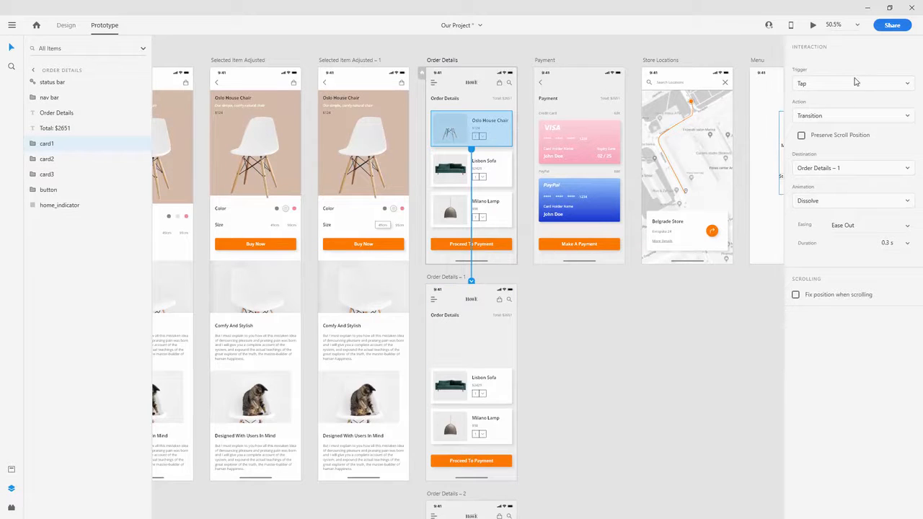
Step: Make the chair card's interaction a Drag-triggered Auto-Animate with Ease Out easing
left_click(857, 82)
left_click(804, 119)
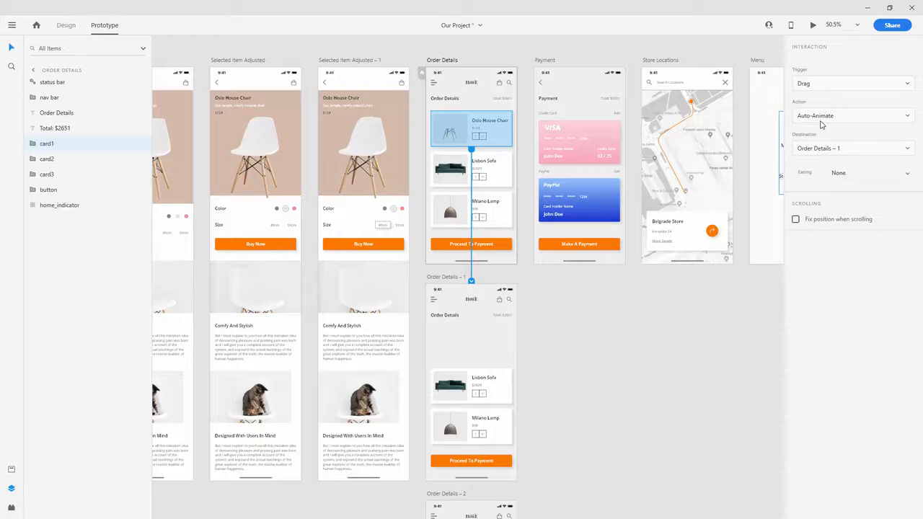
left_click(904, 176)
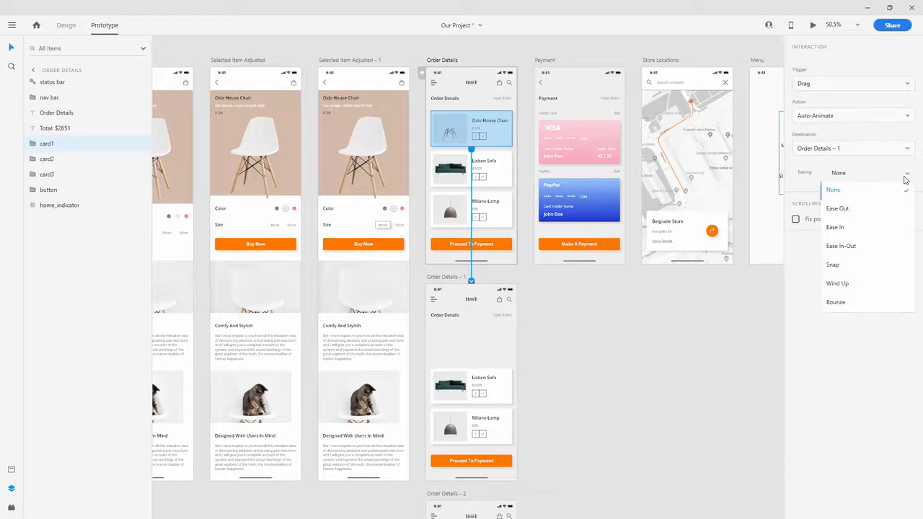
left_click(873, 208)
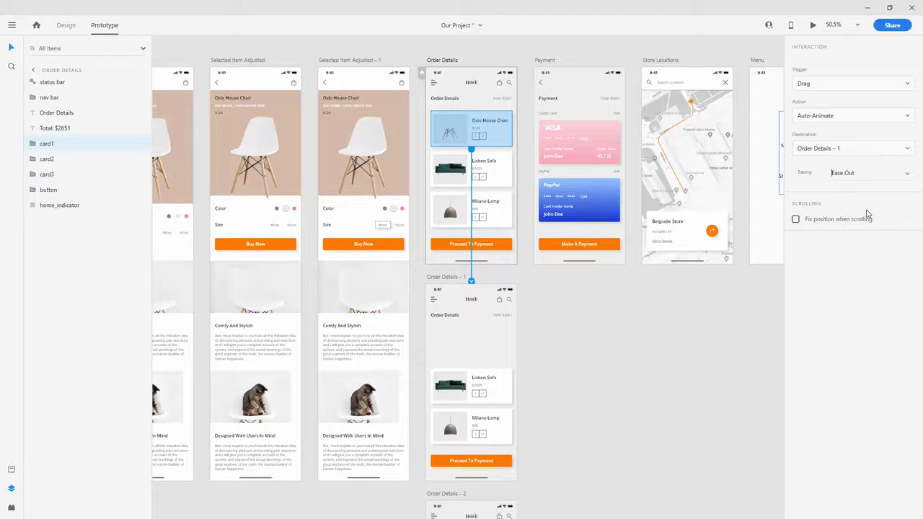
Step: Preview the prototype from the Order Details artboard, test swiping the chair card away, and close the preview
left_click(443, 64)
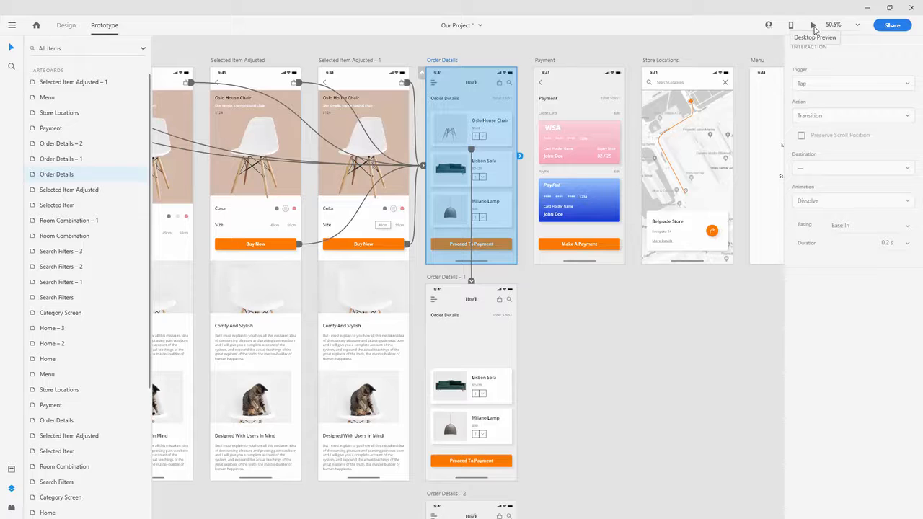
left_click(813, 26)
left_click(425, 228)
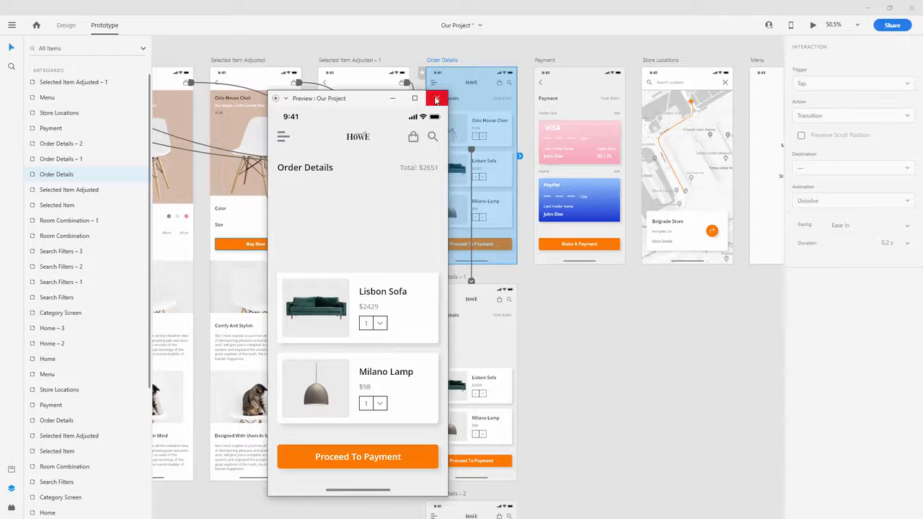
left_click(436, 99)
Step: Link the Order Details – 1 artboard to the Order Details – 2 artboard
scroll(513, 275, "down", 5)
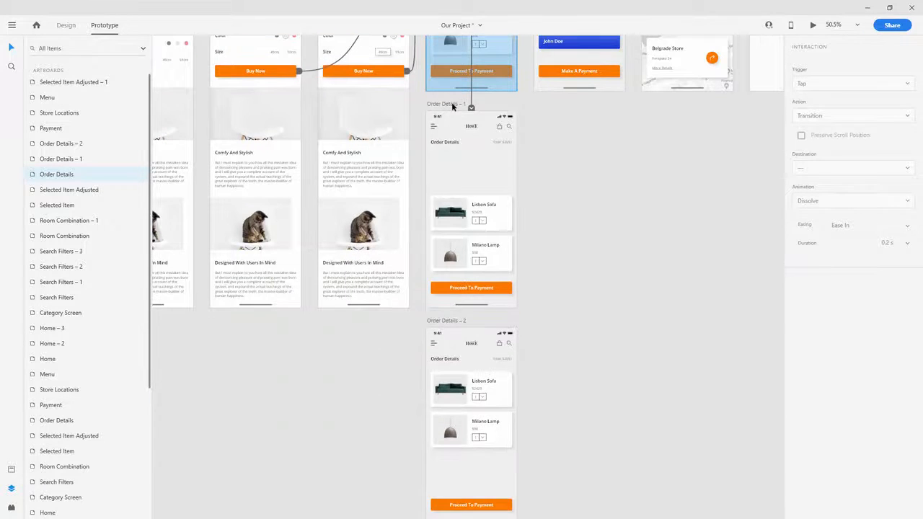
left_click(452, 106)
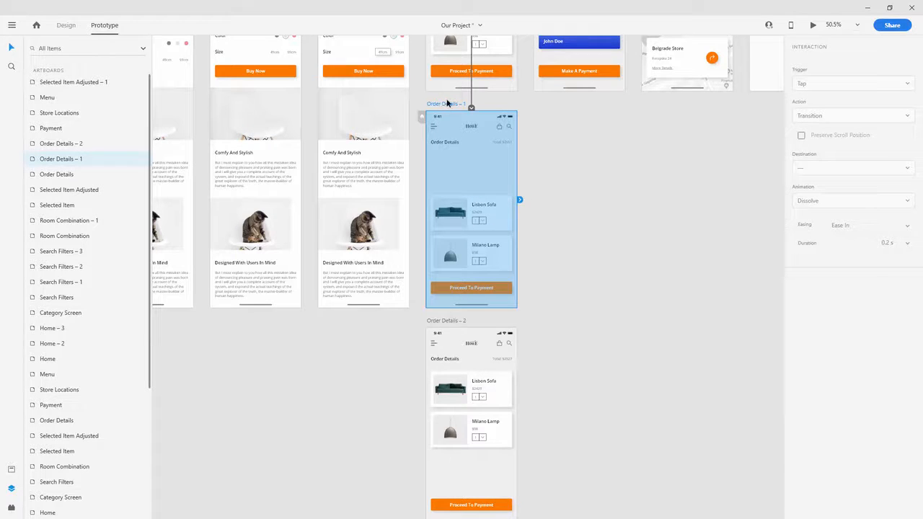
left_click_drag(519, 201, 472, 339)
Step: Change the trigger of the Order Details – 1 interaction to Time, keeping the 0 s delay and Auto-Animate action
left_click(825, 87)
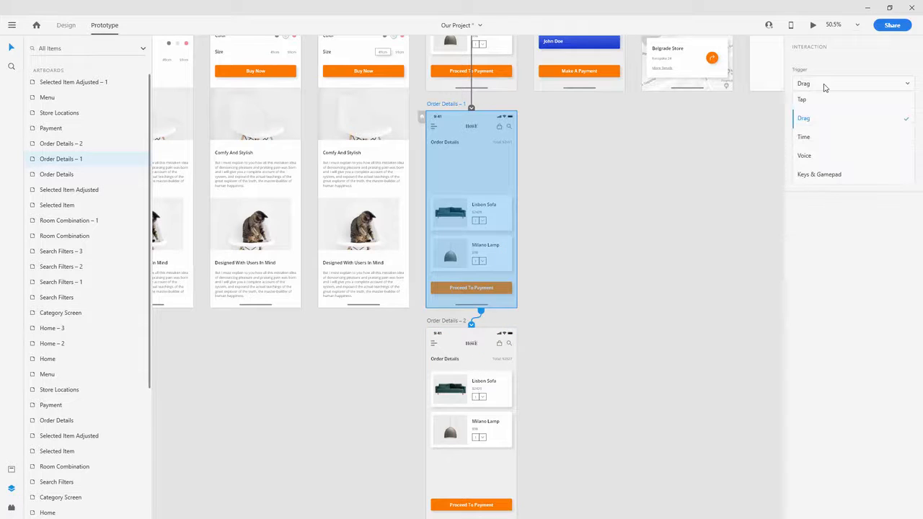
left_click(810, 139)
scroll(491, 129, "up", 5)
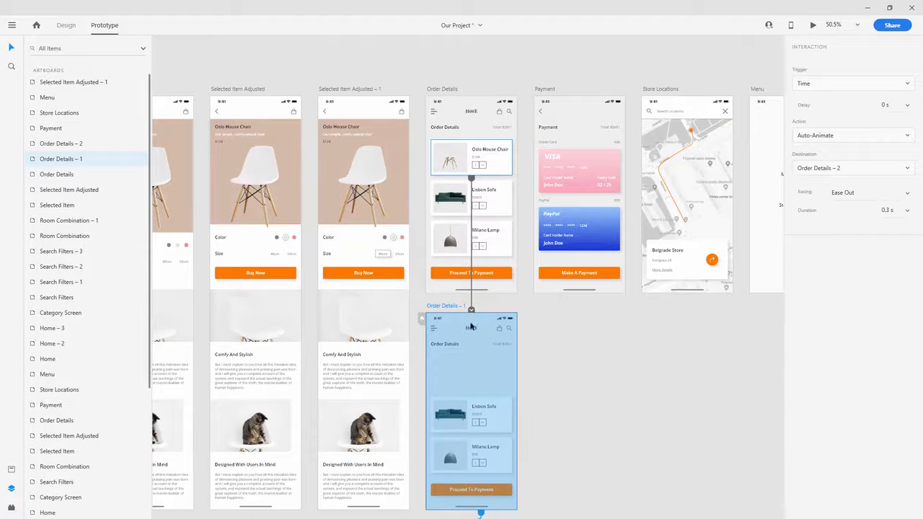
scroll(470, 327, "down", 5)
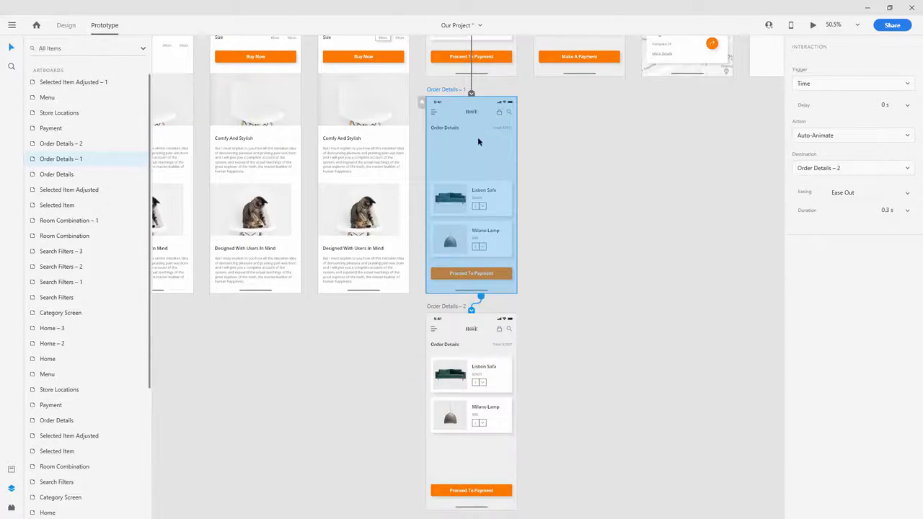
scroll(478, 138, "down", 1)
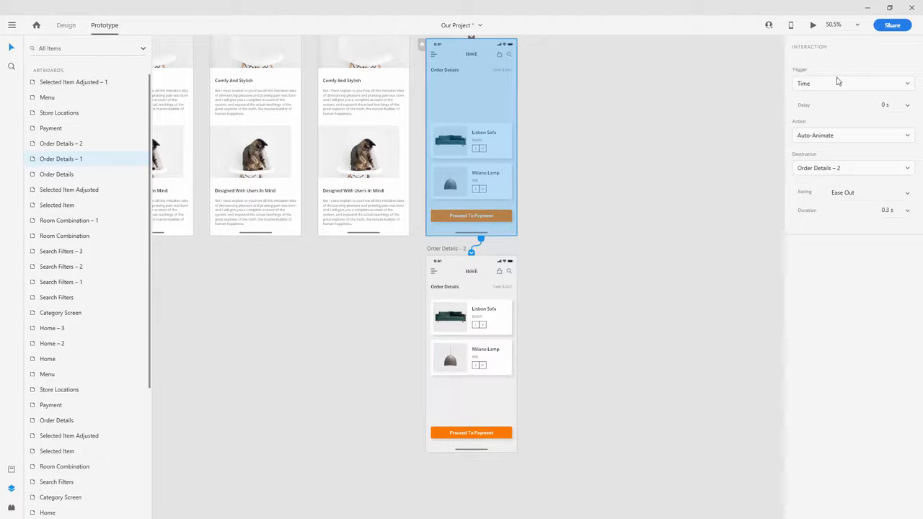
left_click(884, 104)
left_click(615, 196)
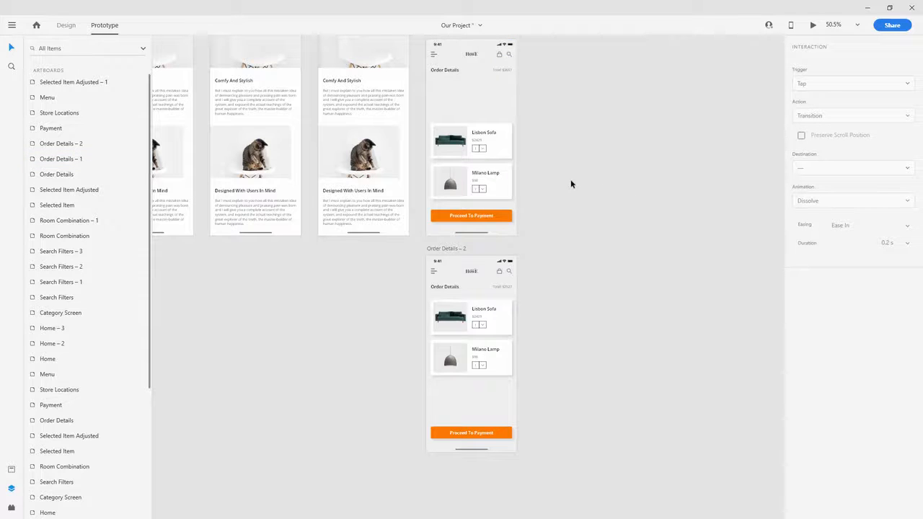
Step: Link the Proceed To Payment button in Order Details – 2 to the Payment artboard with a Tap-triggered Auto-Animate
scroll(569, 180, "down", 5)
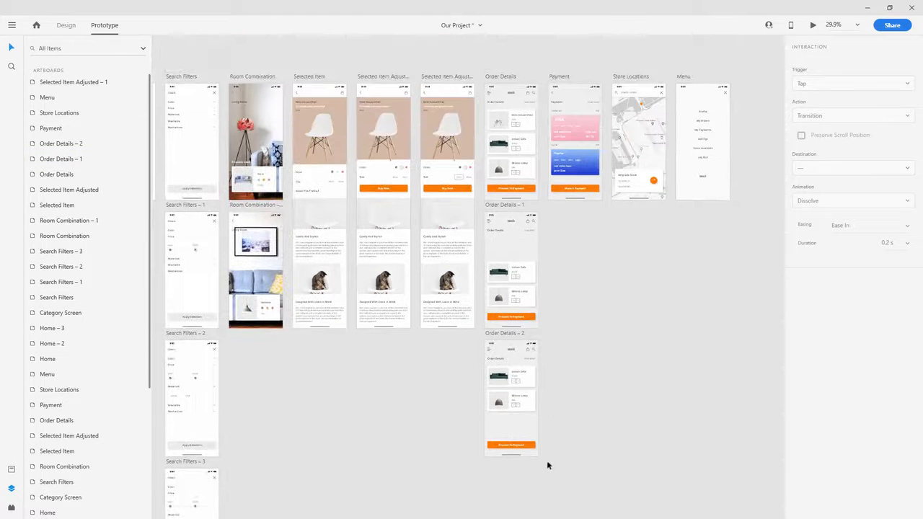
left_click(526, 446)
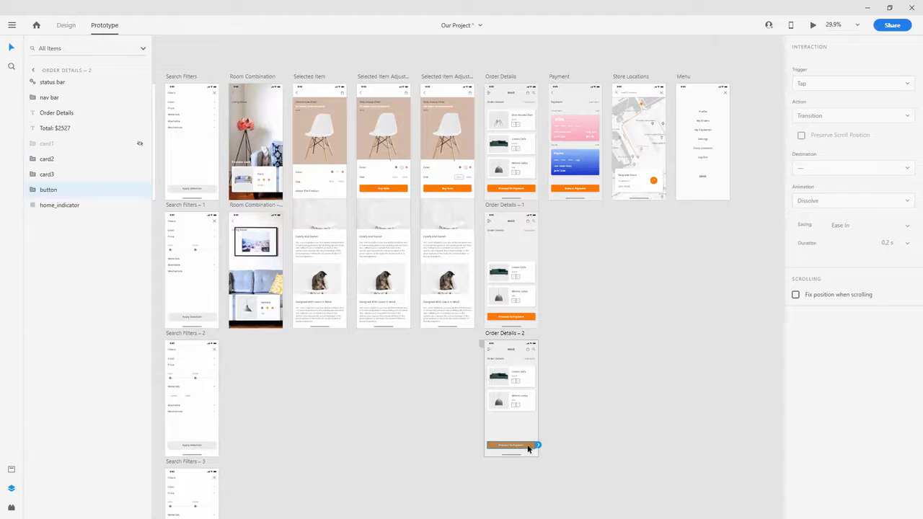
left_click_drag(538, 445, 573, 173)
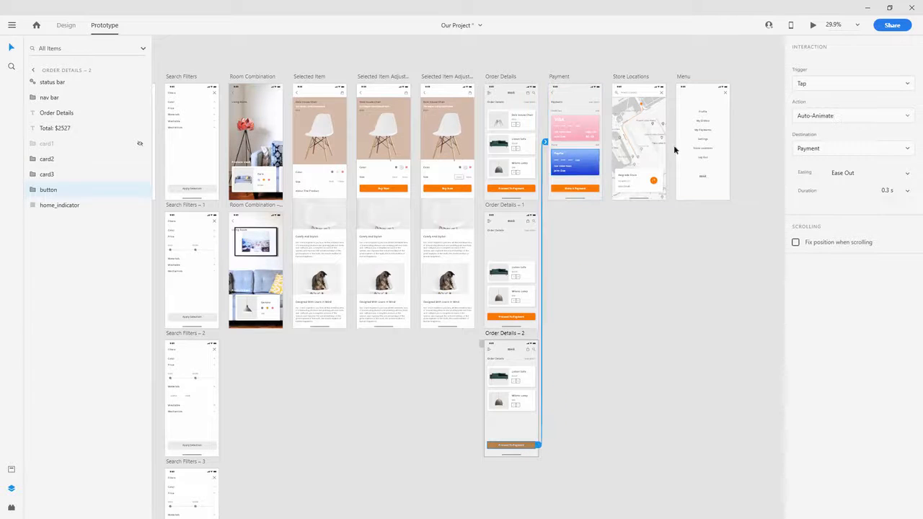
left_click(814, 84)
left_click(815, 85)
left_click(832, 84)
left_click(831, 84)
left_click(500, 63)
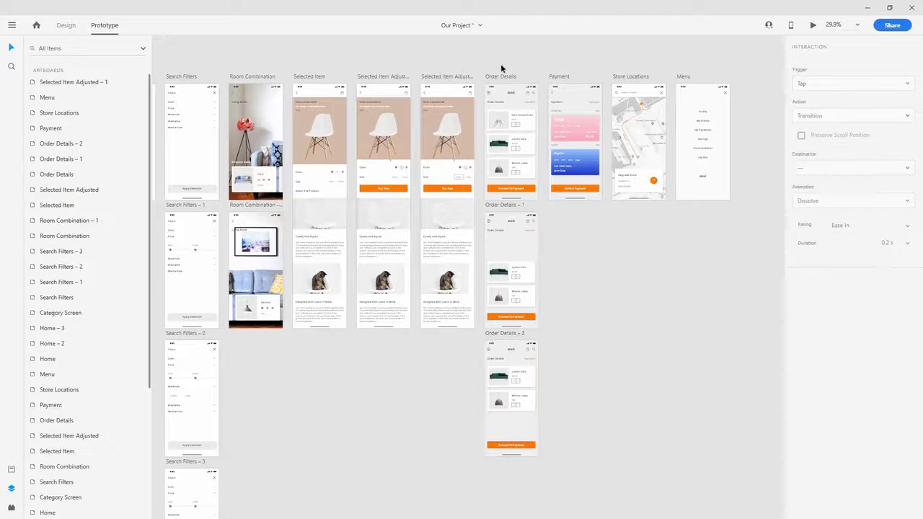
Step: Preview the prototype from the Order Details artboard, swipe the chair card away to check the full deletion sequence, and close the preview
left_click(495, 79)
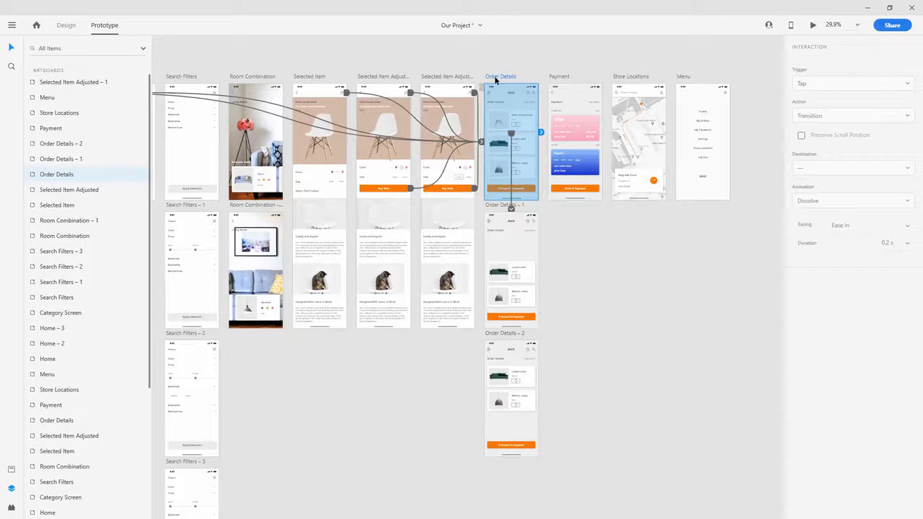
left_click(812, 24)
left_click_drag(375, 101, 477, 71)
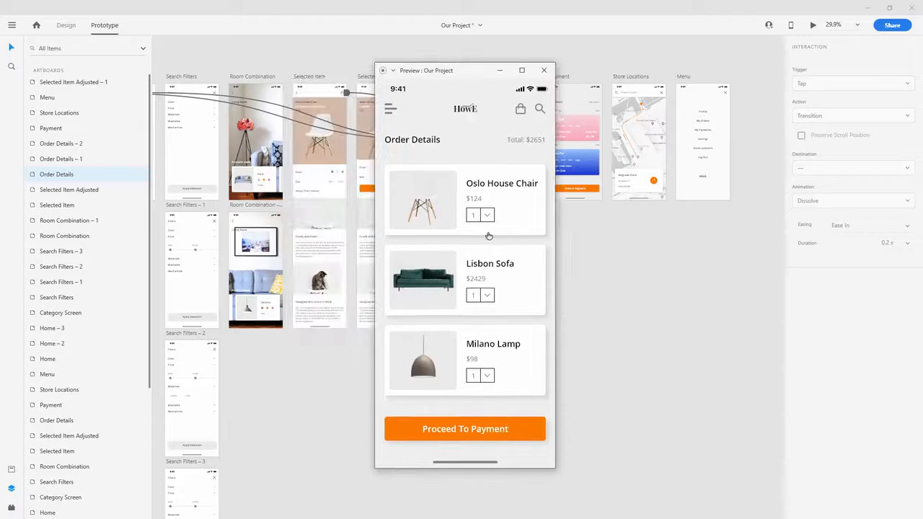
left_click(523, 208)
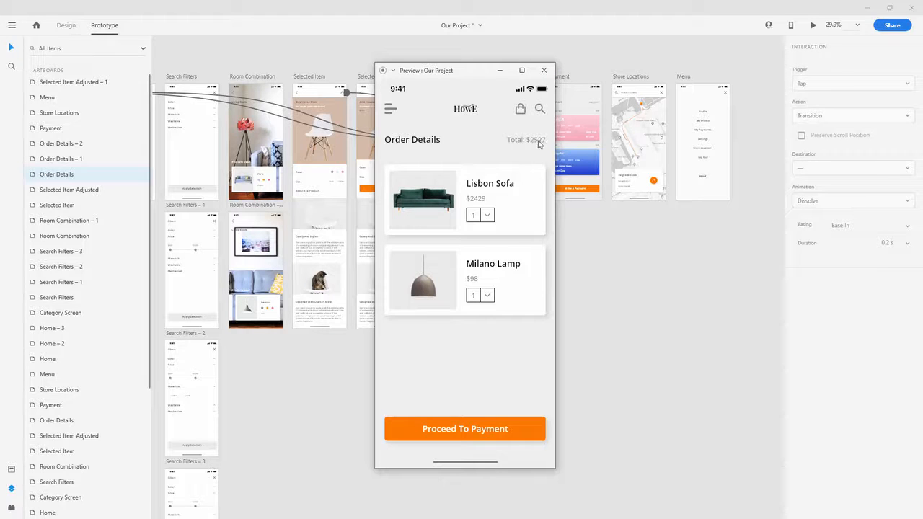
left_click(544, 69)
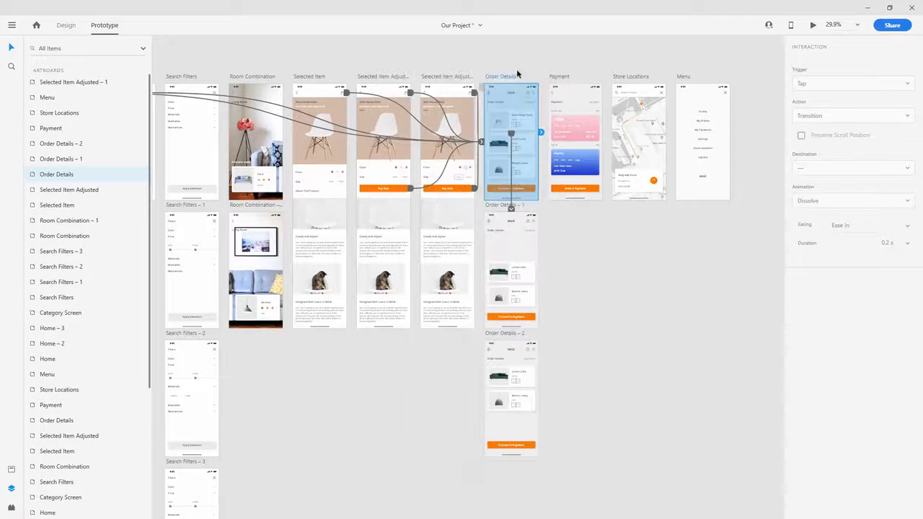
Step: Run the Order Details preview once more, repeat the chair card swipe, and close the preview
left_click(813, 25)
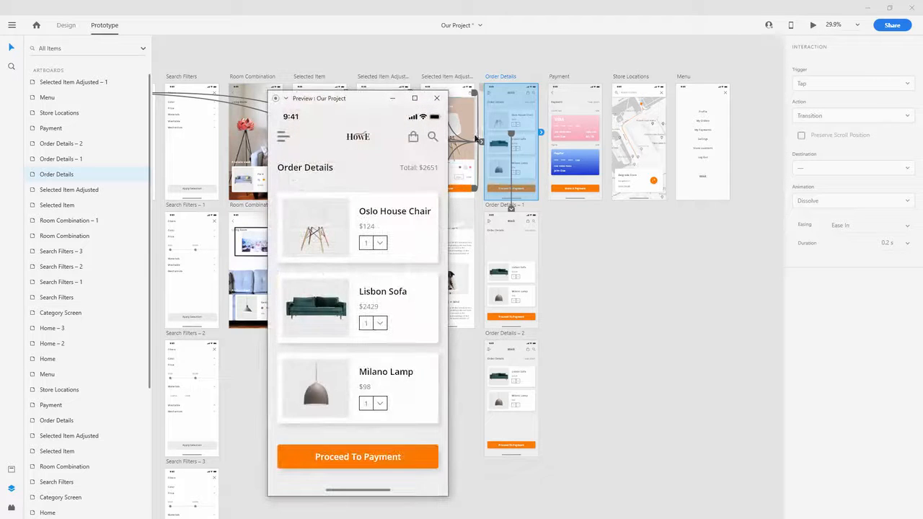
left_click_drag(358, 95, 454, 56)
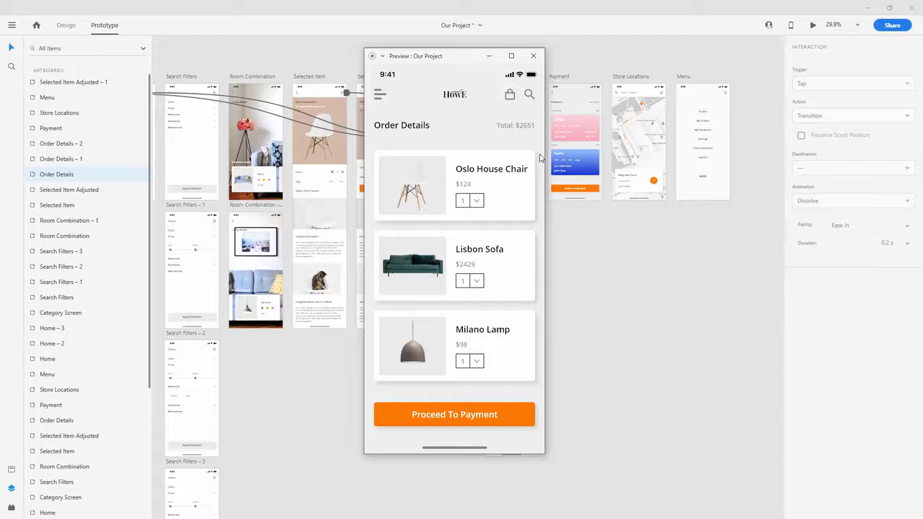
left_click(499, 188)
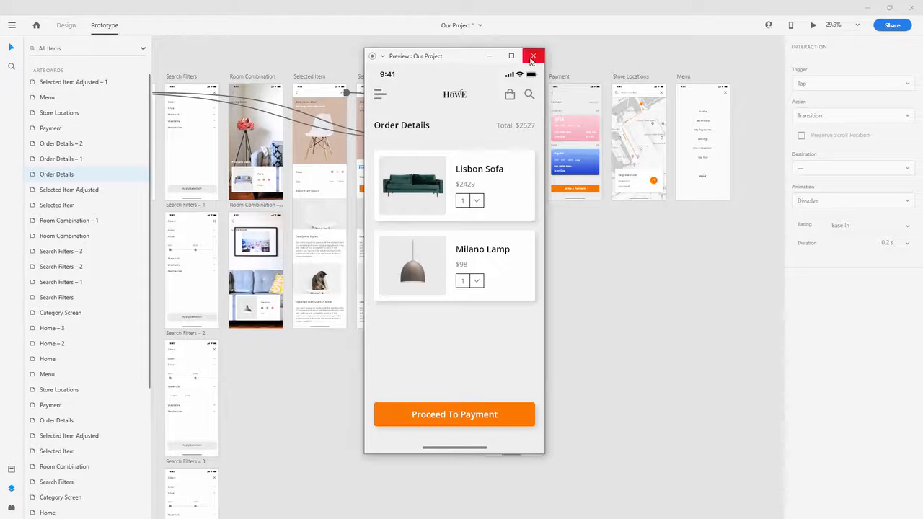
left_click(534, 56)
Step: Examine the product cards and total price on the Order Details artboard and the two duplicates below it
scroll(577, 178, "up", 8)
left_click(576, 179)
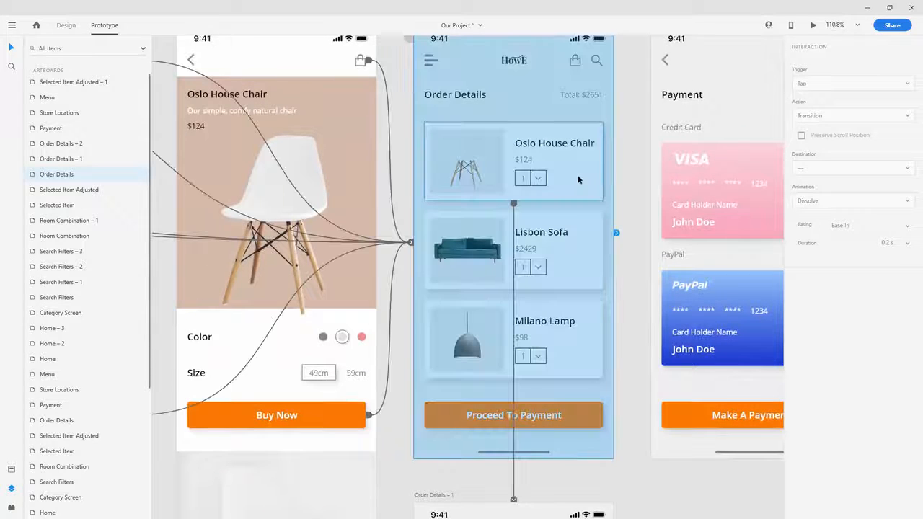
scroll(539, 180, "up", 2)
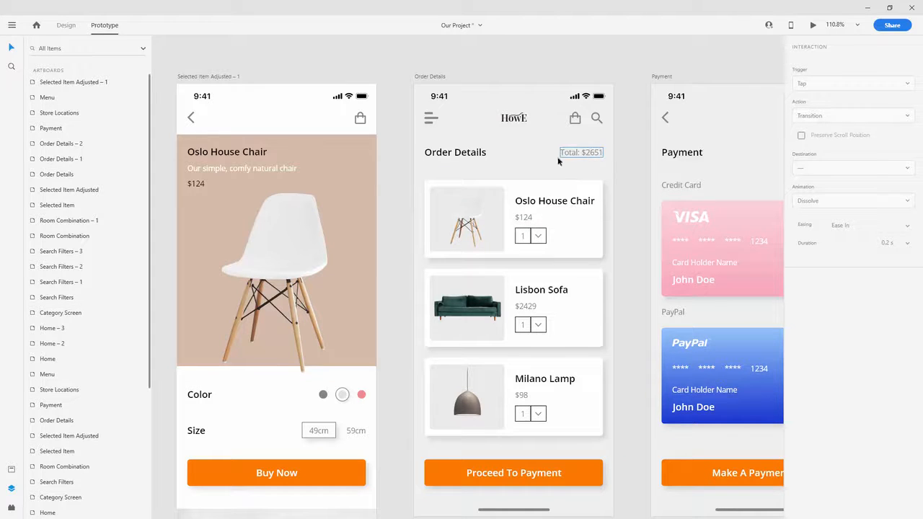
scroll(558, 161, "down", 5)
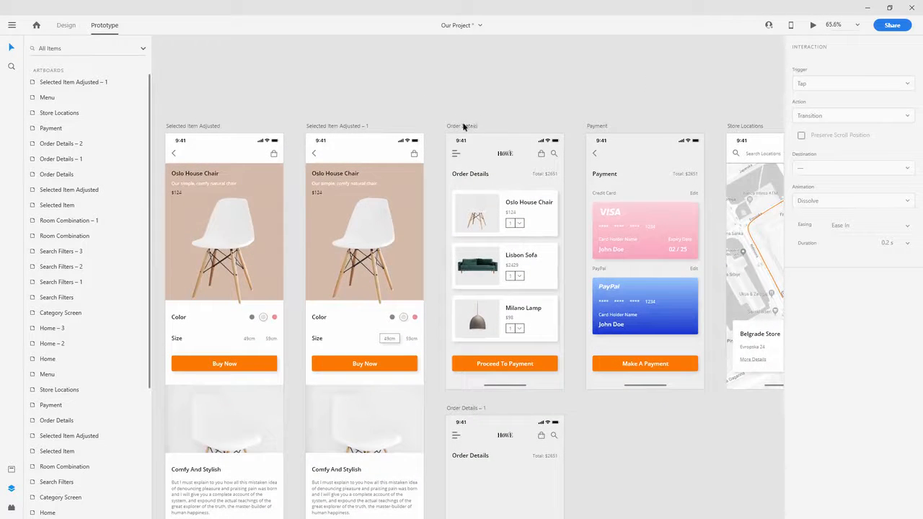
scroll(464, 126, "down", 3)
scroll(463, 126, "down", 3)
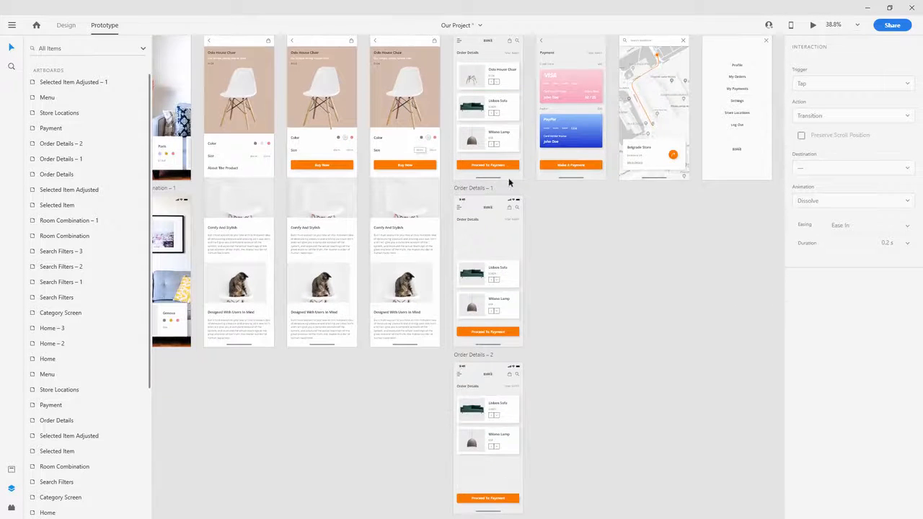
scroll(484, 288, "up", 2)
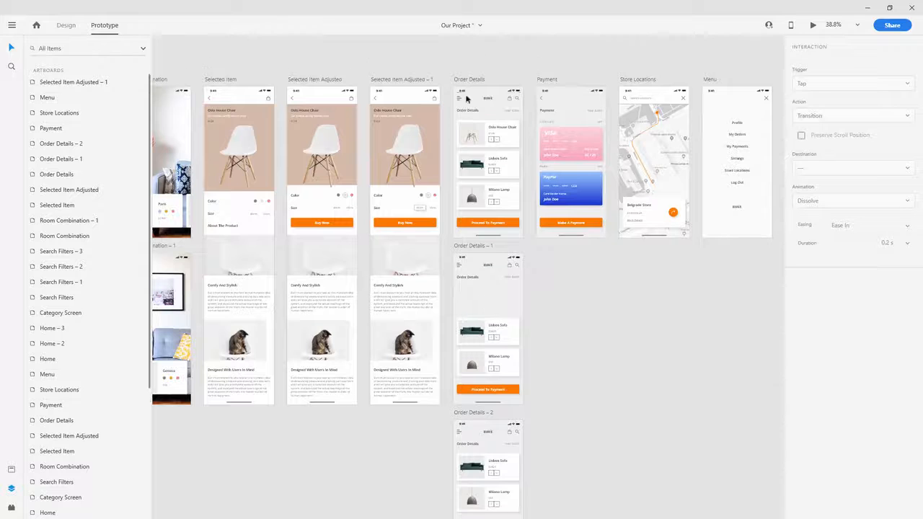
Step: Preview from Order Details, swipe the chair card away, proceed to the payment screen, close the preview and clear the artboard selection
left_click(470, 80)
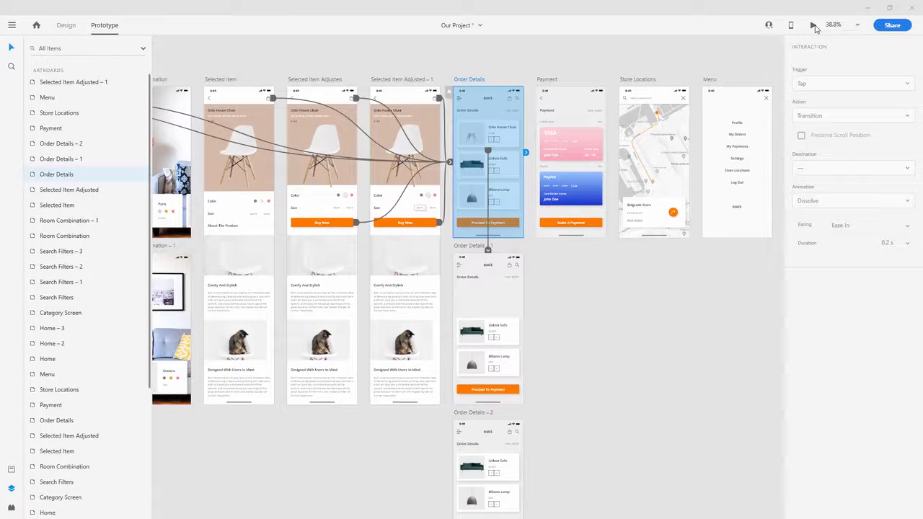
left_click(812, 24)
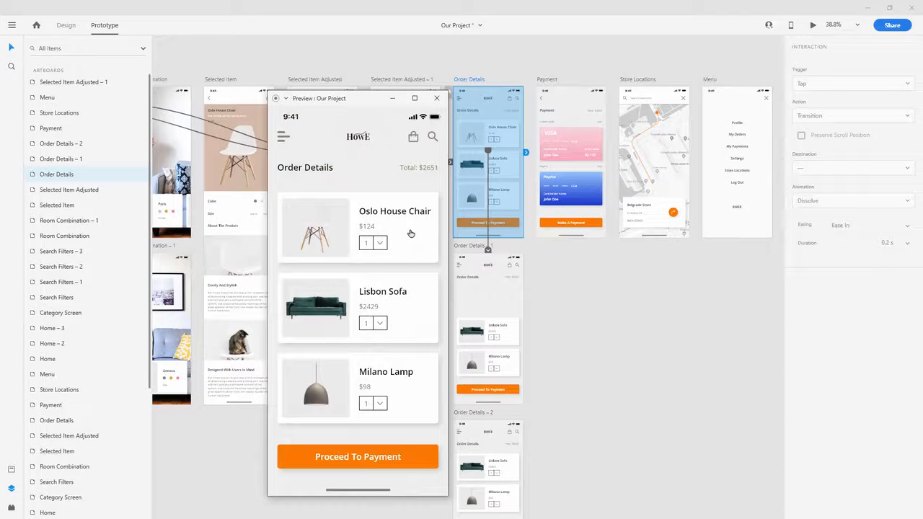
left_click(410, 233)
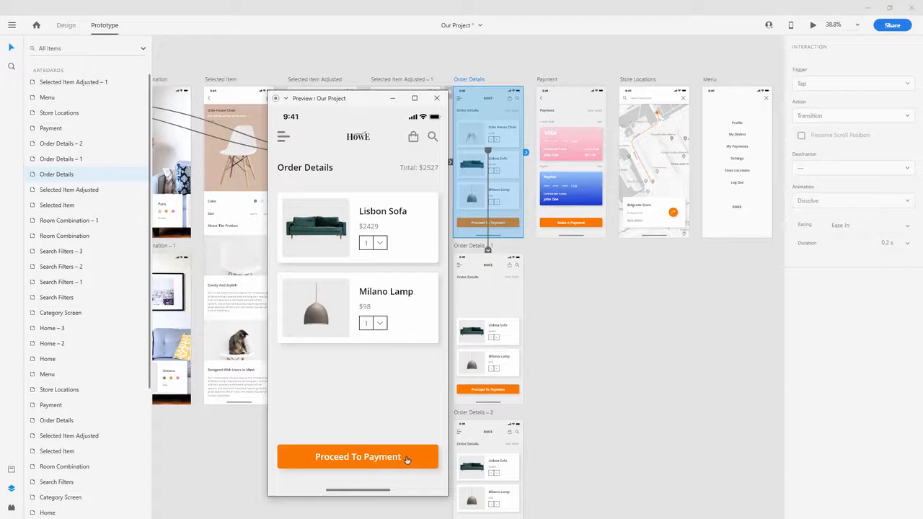
left_click(407, 459)
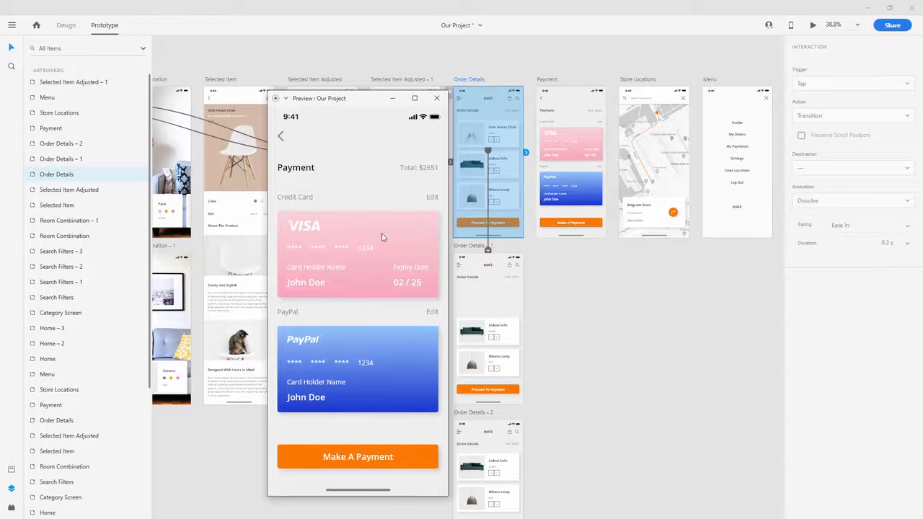
left_click(436, 100)
left_click(530, 58)
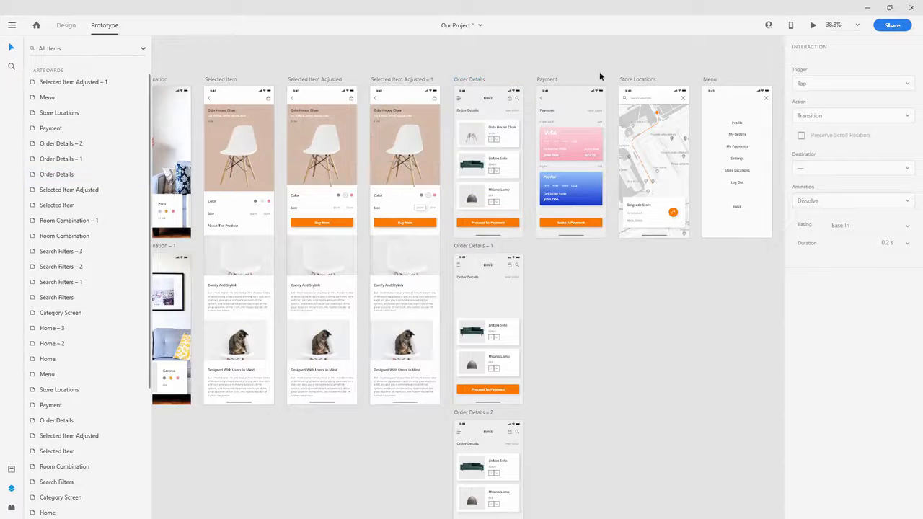
Step: In design mode, duplicate the Payment artboard directly below the original
scroll(619, 73, "up", 2)
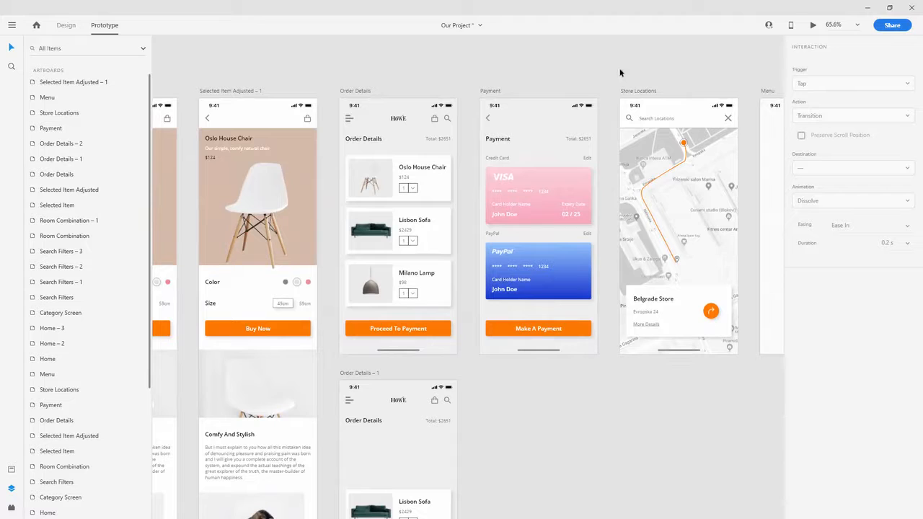
left_click_drag(602, 71, 491, 55)
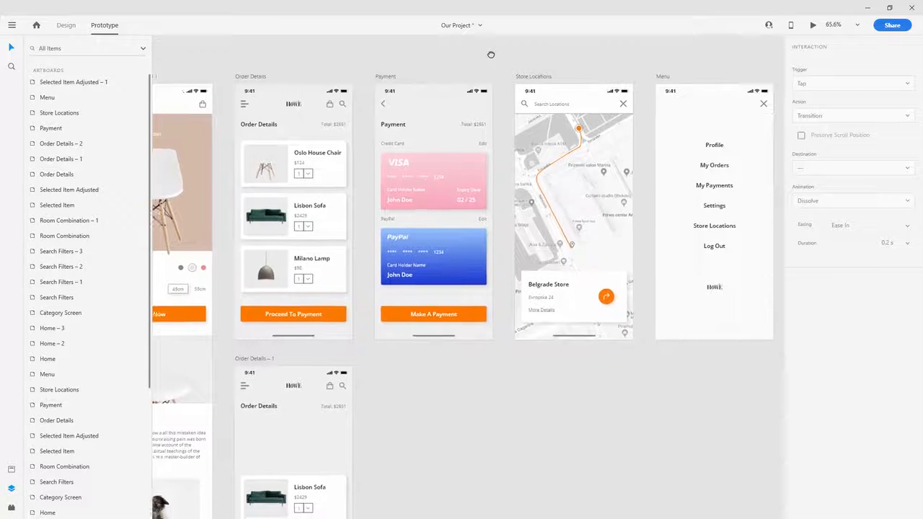
left_click(383, 77)
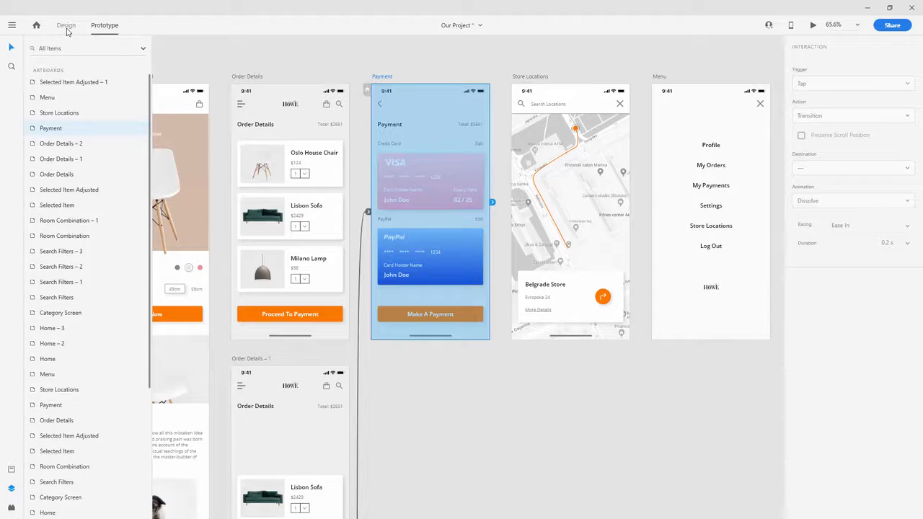
left_click(66, 27)
left_click_drag(382, 81, 385, 359)
Step: Turn off the shadow on the card_bg layer of the credit_card group in the original Payment artboard
scroll(462, 217, "down", 2)
left_click(445, 151)
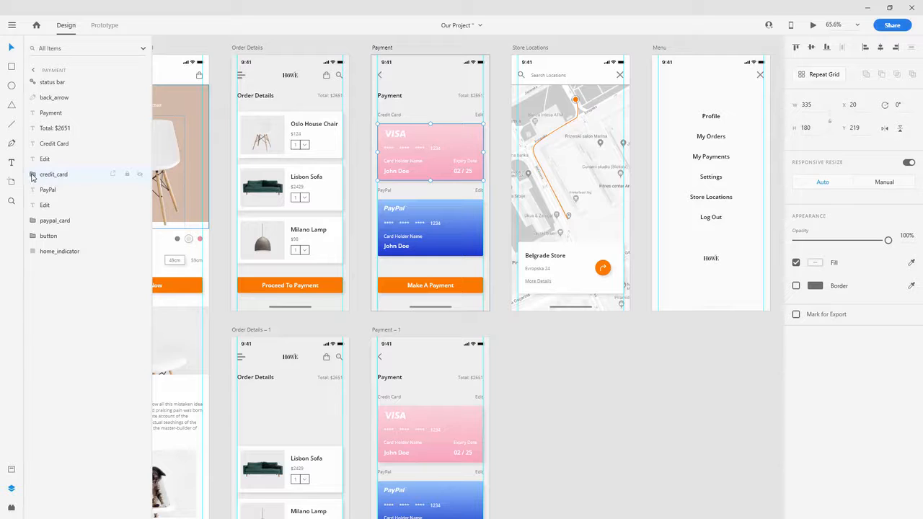
left_click(31, 176)
left_click(57, 282)
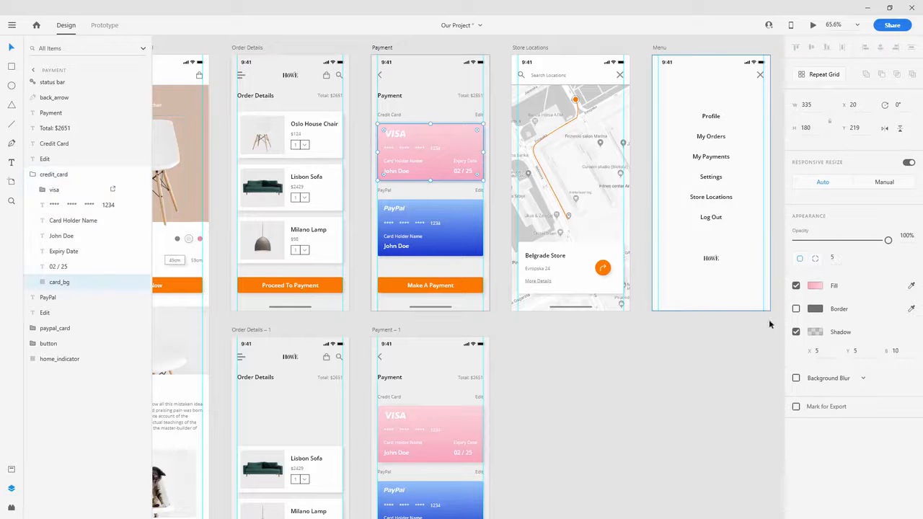
left_click(796, 331)
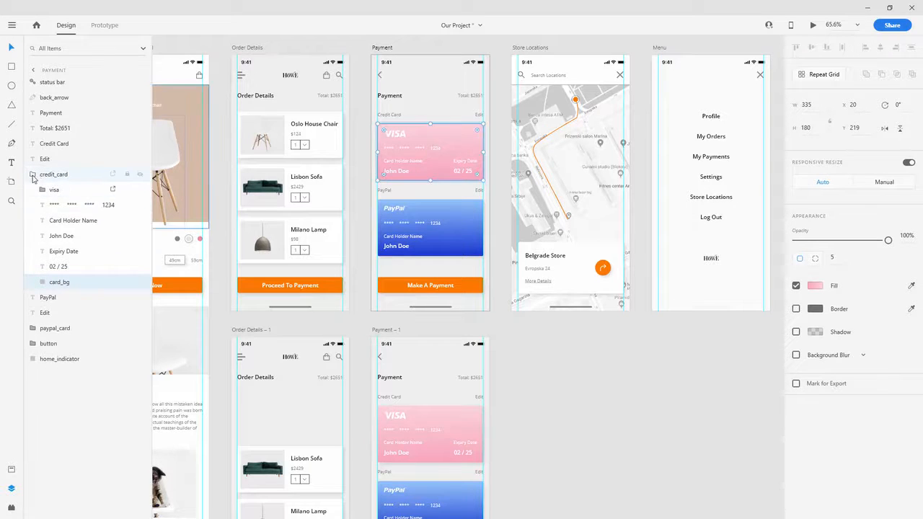
Step: Turn off the shadow on the card_bg layer of the paypal_card group in the original Payment artboard
left_click(32, 174)
left_click(35, 219)
left_click(33, 220)
left_click(61, 297)
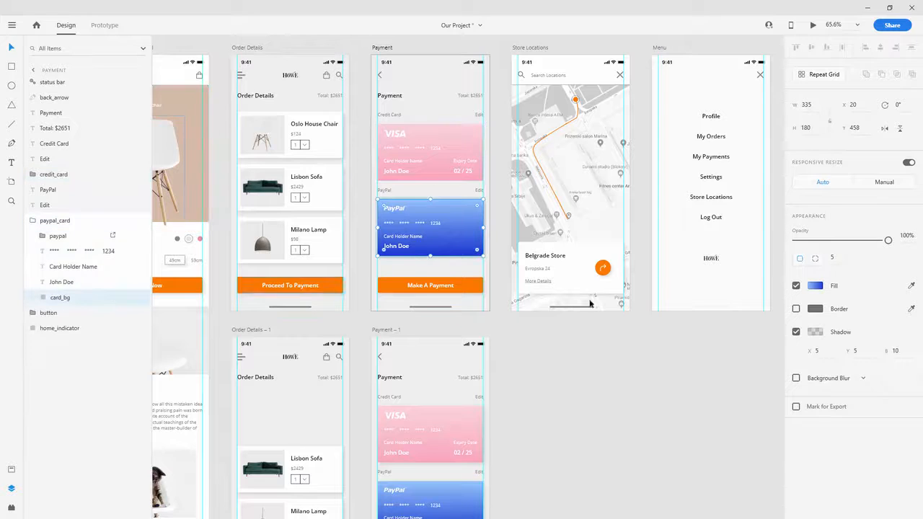
left_click(796, 332)
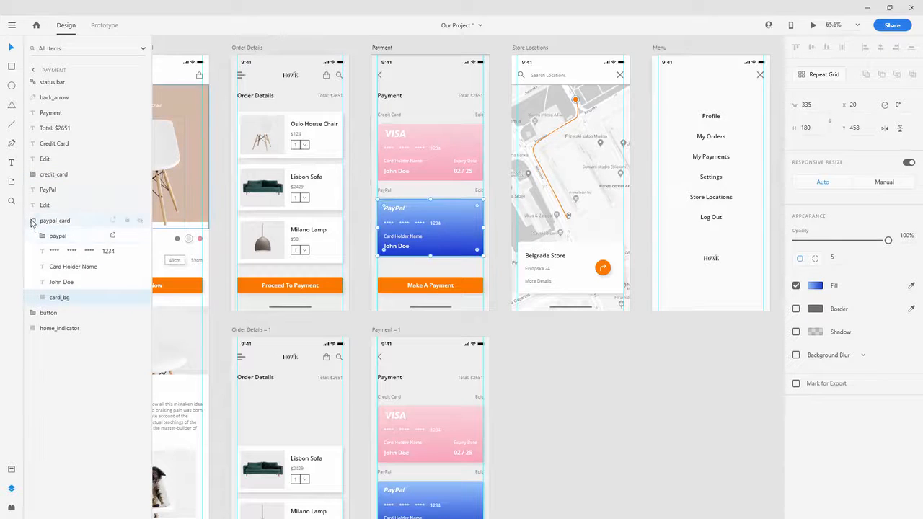
left_click(32, 221)
Step: Turn off the shadow on the paypal_card group's card_bg layer in the Payment – 1 artboard and clear the selection
scroll(434, 326, "down", 5)
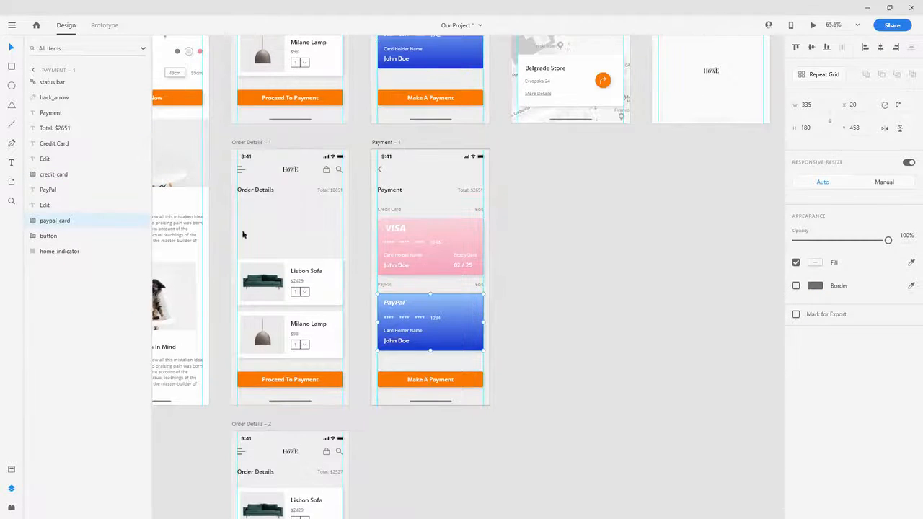
left_click(32, 219)
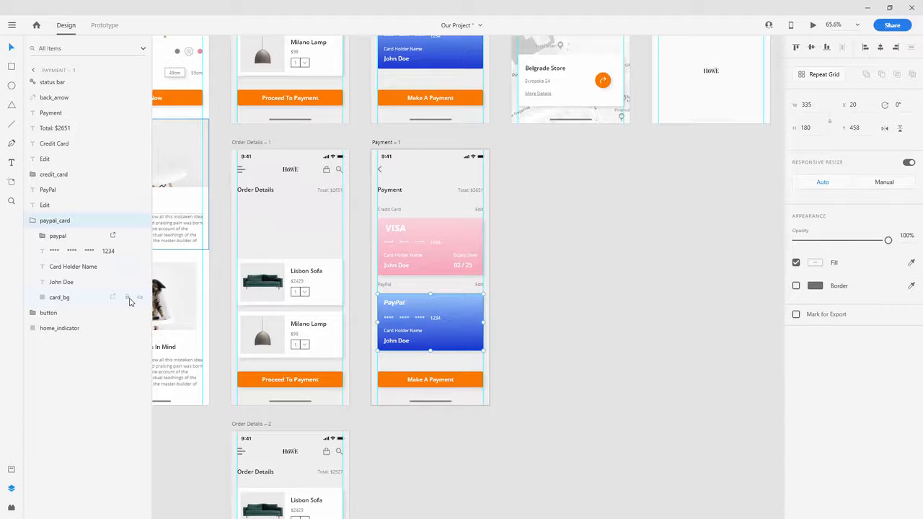
left_click(60, 297)
left_click(796, 332)
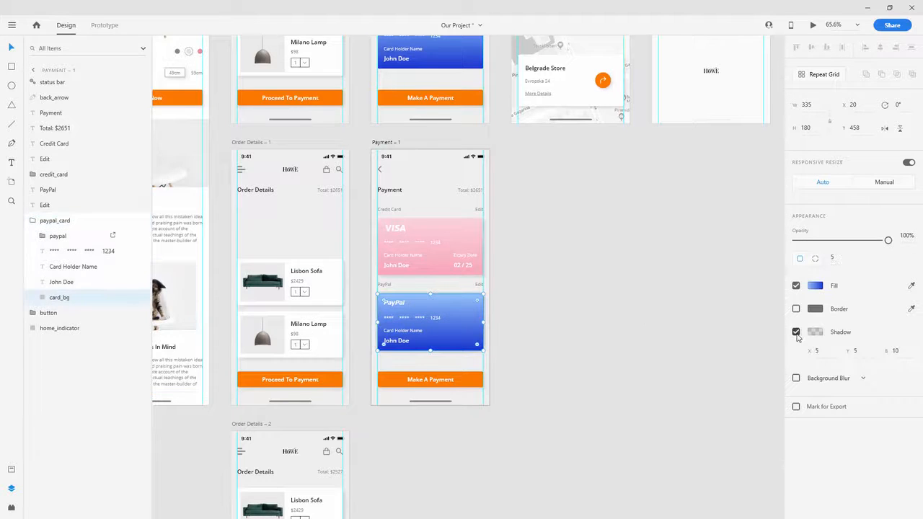
left_click(796, 333)
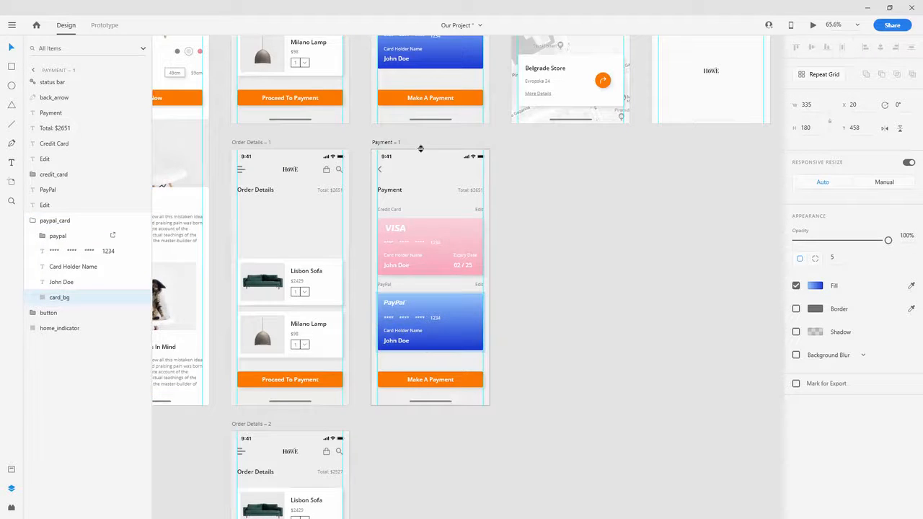
left_click(569, 241)
Step: In prototype mode, link the Payment artboard's back_arrow to Order Details on tap, using a Transition with the Slide Right animation
scroll(380, 190, "up", 5)
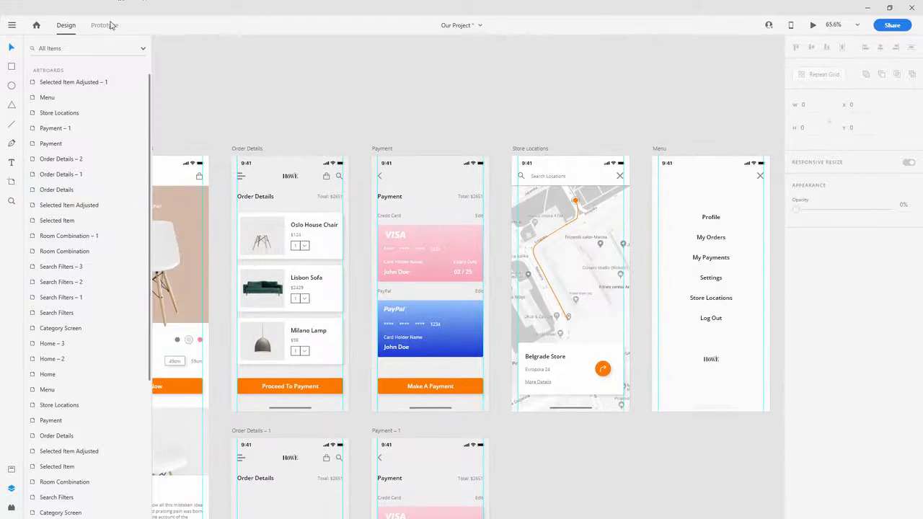
left_click(105, 25)
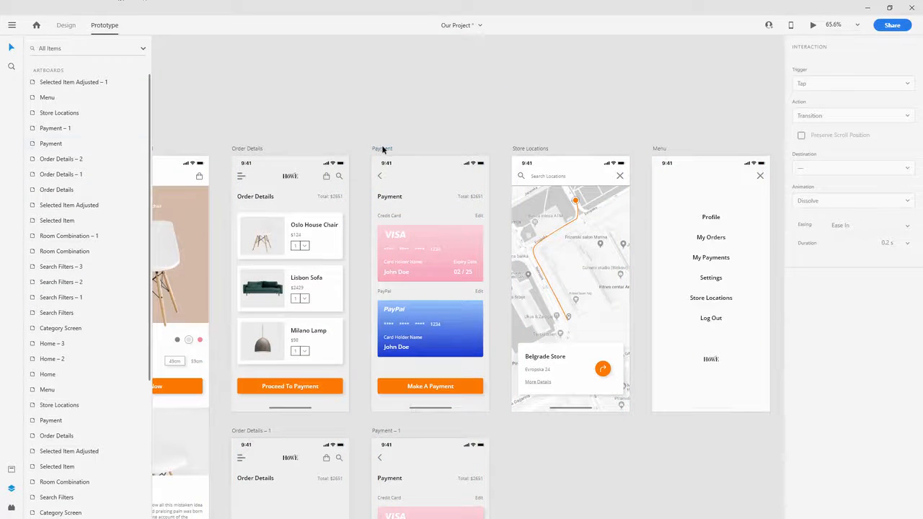
left_click(382, 148)
scroll(387, 144, "down", 3)
scroll(383, 130, "up", 1)
left_click(380, 119)
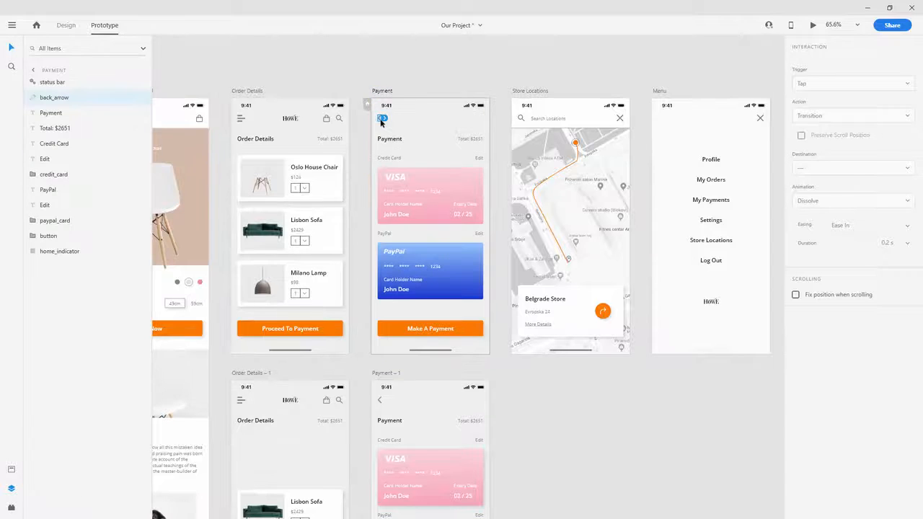
left_click_drag(384, 118, 261, 160)
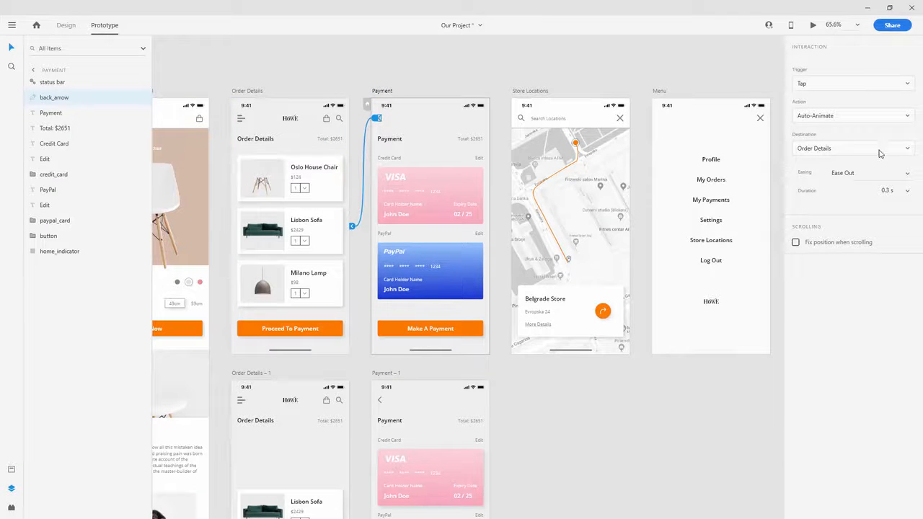
left_click(835, 117)
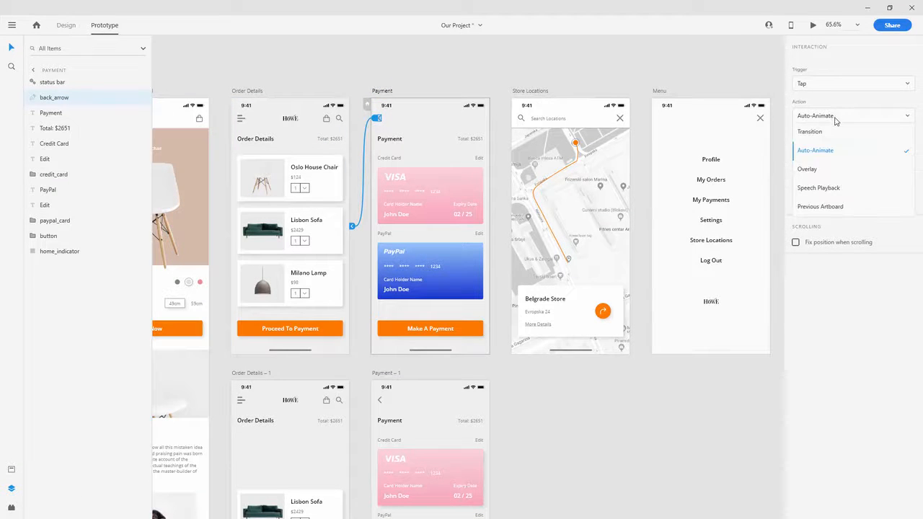
left_click(835, 132)
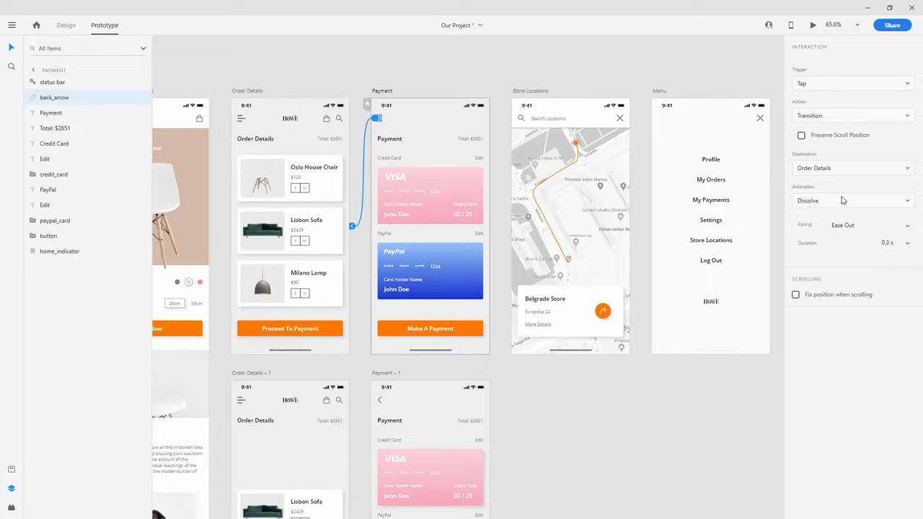
left_click(843, 201)
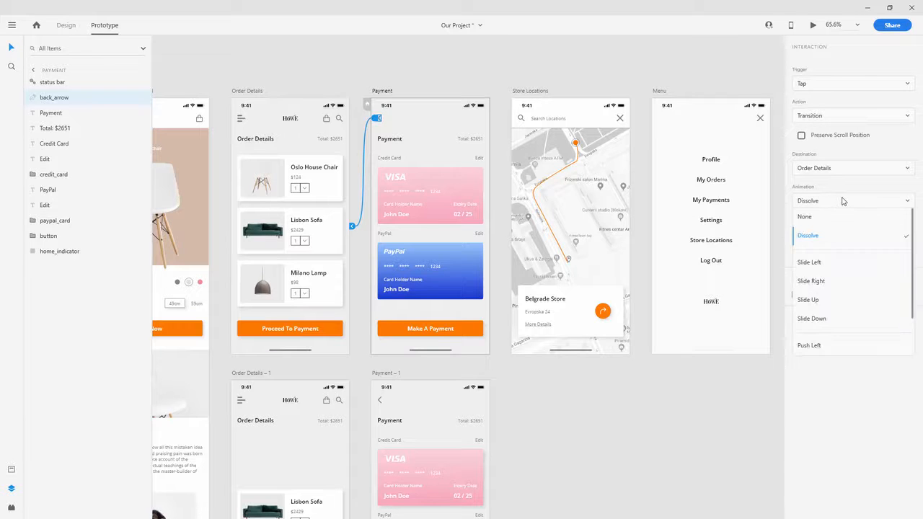
left_click(827, 281)
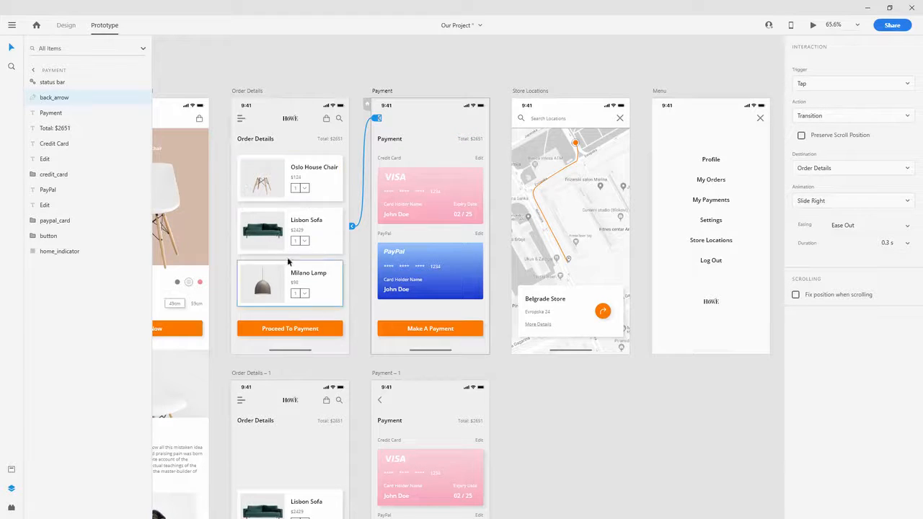
Step: Link the Proceed To Payment button on the original Order Details artboard to Payment on tap with Auto-Animate
scroll(330, 320, "down", 5)
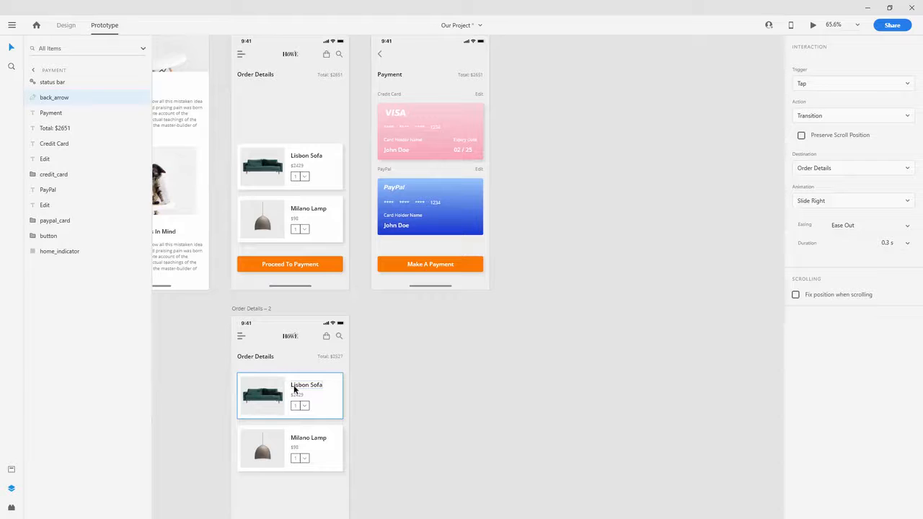
scroll(321, 371, "up", 4)
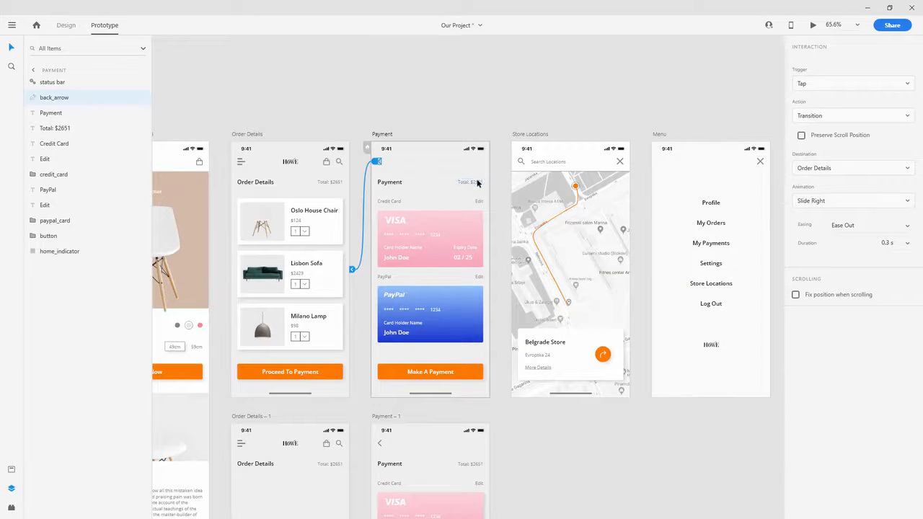
left_click(307, 181)
left_click(341, 372)
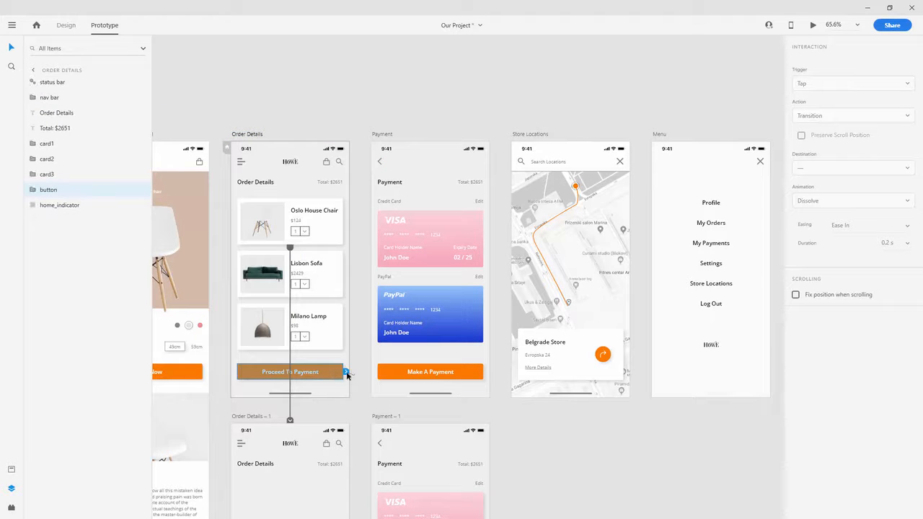
left_click_drag(346, 373, 426, 311)
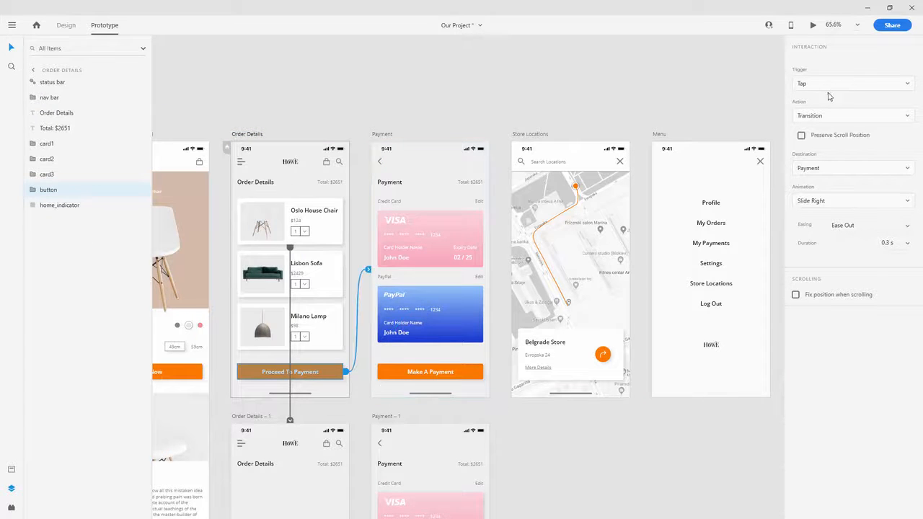
left_click(829, 116)
left_click(824, 150)
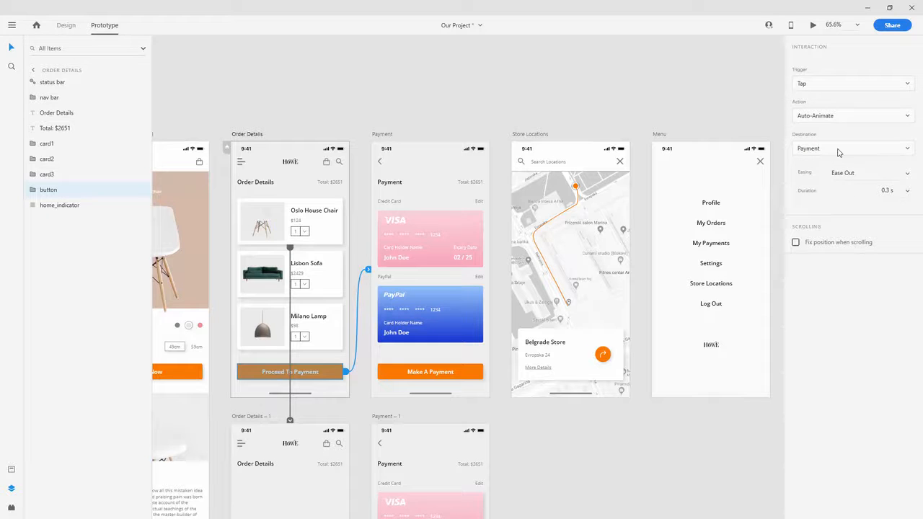
left_click(572, 106)
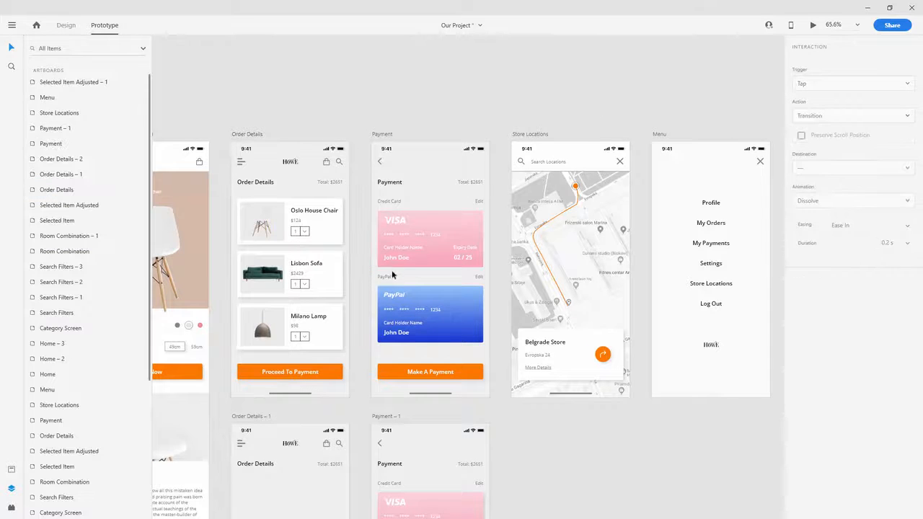
Step: Link the credit_card group on the original Payment artboard to Payment – 1 on tap with Auto-Animate
left_click(459, 227)
scroll(447, 243, "down", 4)
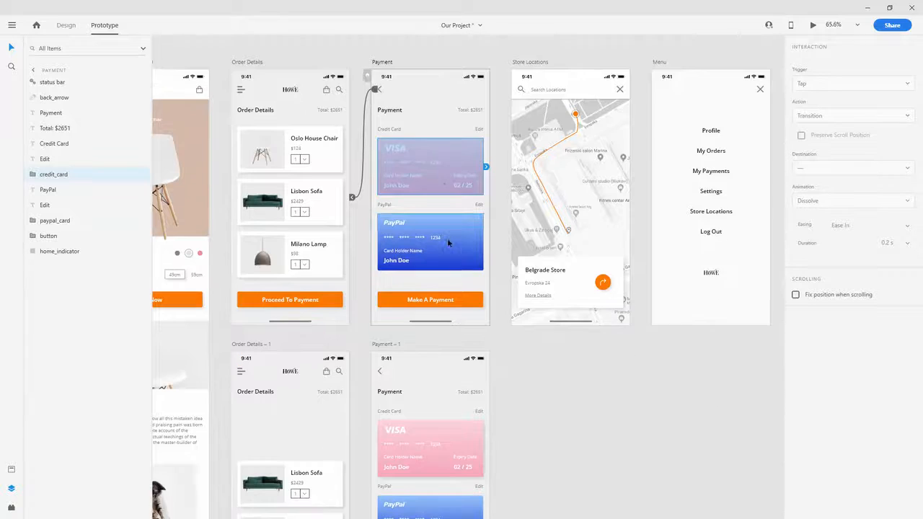
scroll(470, 119, "down", 2)
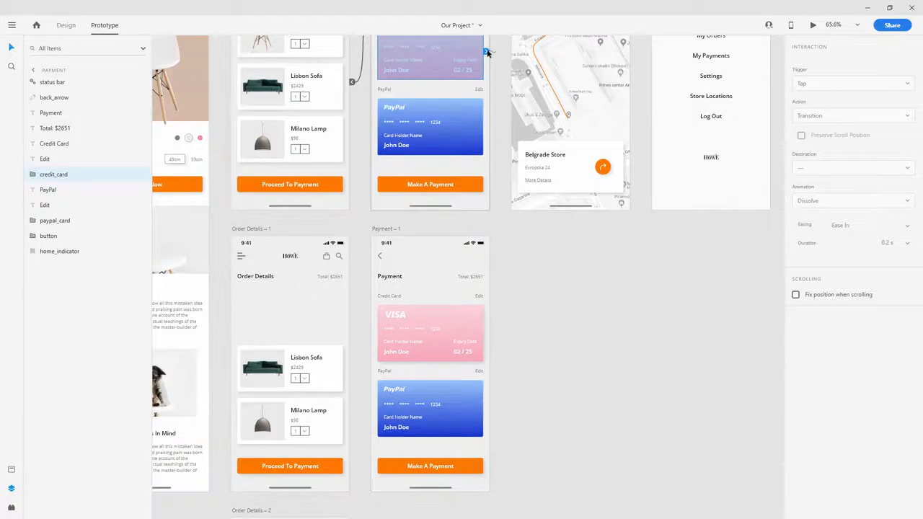
left_click_drag(486, 53, 433, 293)
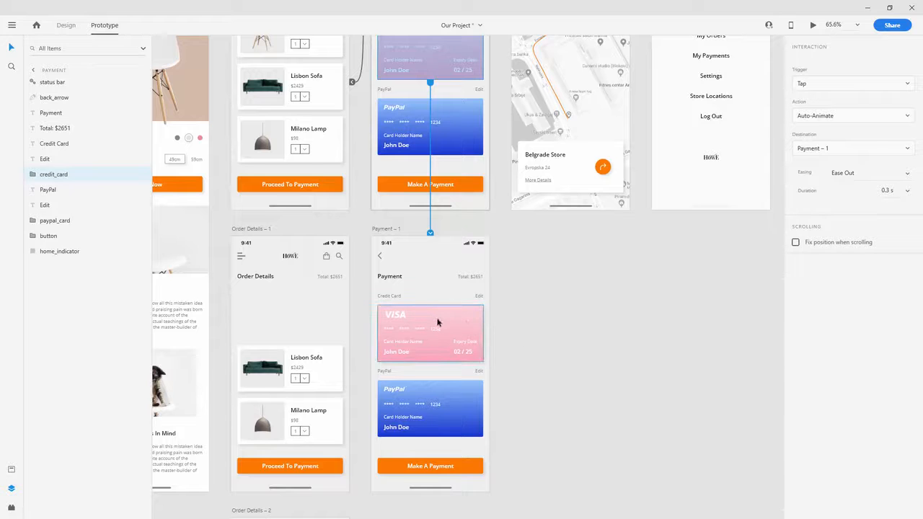
Step: Link the Make A Payment button on Payment – 1 to the Home artboard on tap, using a Transition with Dissolve
scroll(437, 322, "down", 2)
left_click(469, 408)
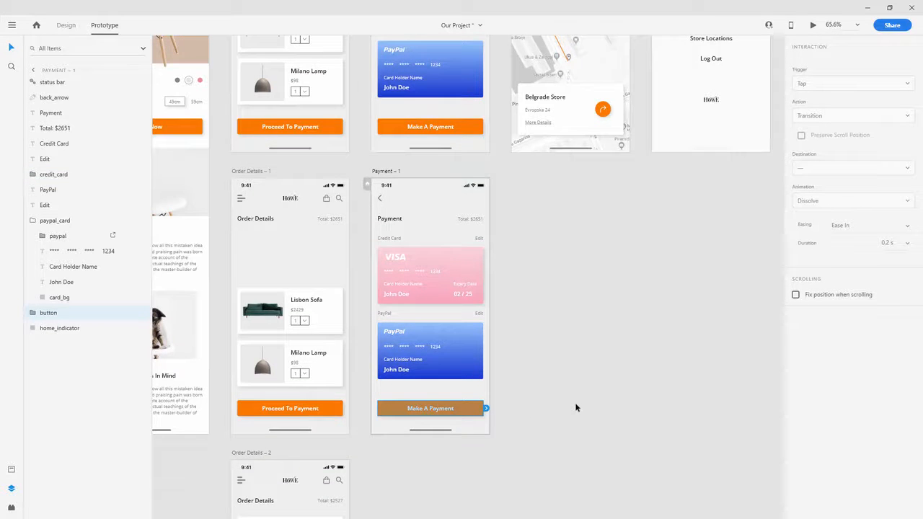
scroll(576, 406, "down", 5)
scroll(576, 396, "down", 2)
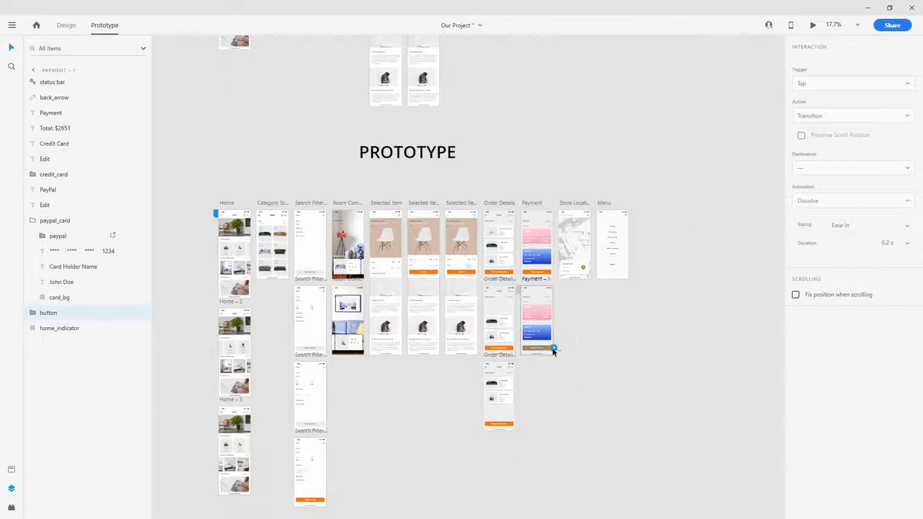
left_click_drag(553, 351, 226, 234)
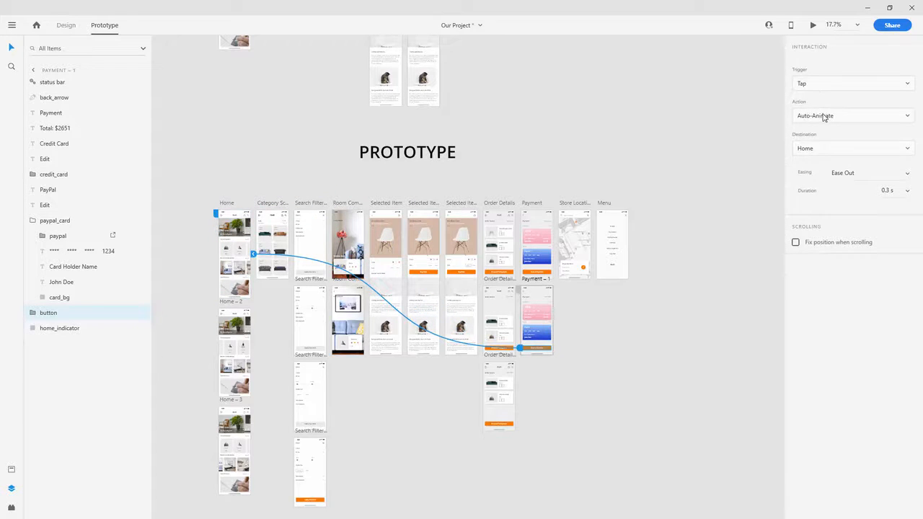
left_click(824, 117)
left_click(821, 134)
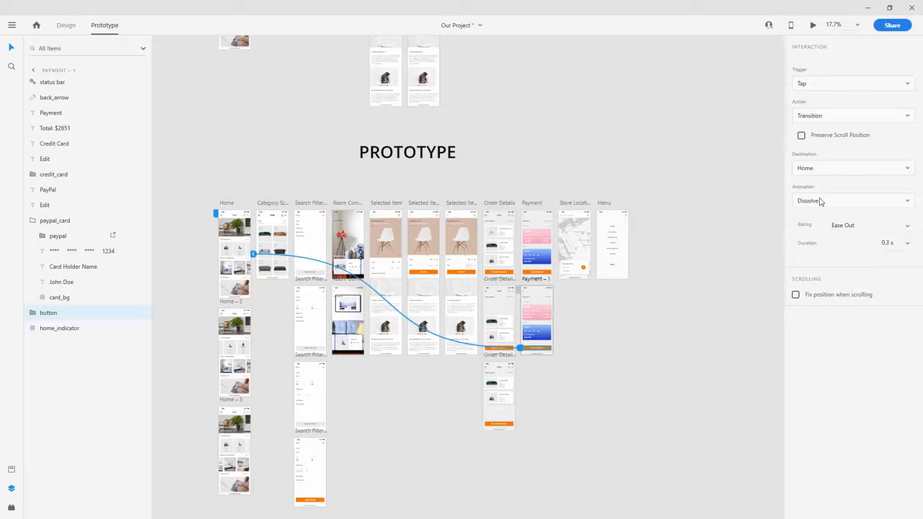
left_click(882, 242)
left_click(554, 180)
Step: In design mode, recolour the original Payment artboard's Make A Payment button with a light grey fill and black text from the saved colours
scroll(555, 230, "up", 5)
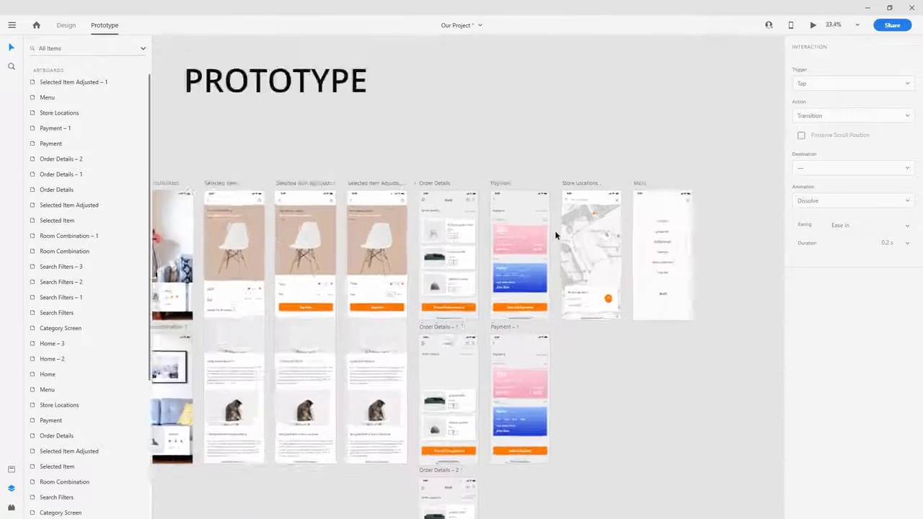
scroll(539, 253, "up", 2)
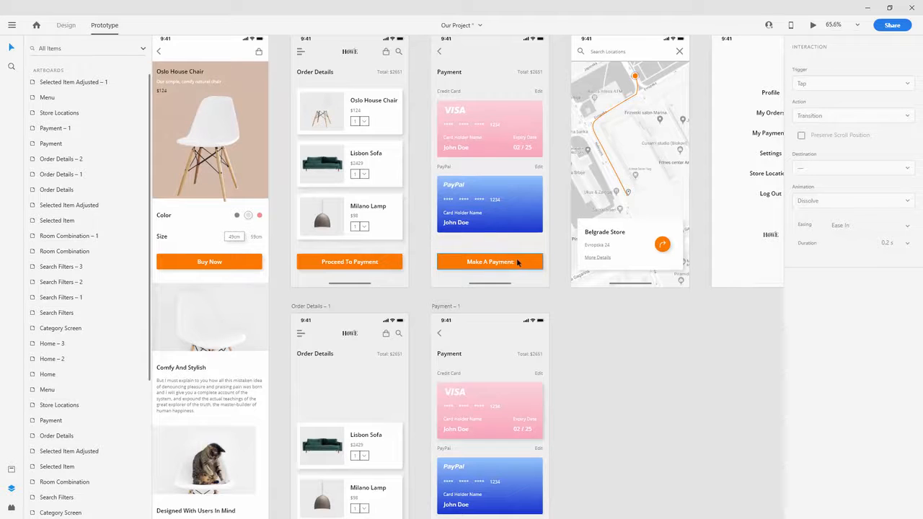
left_click(534, 261)
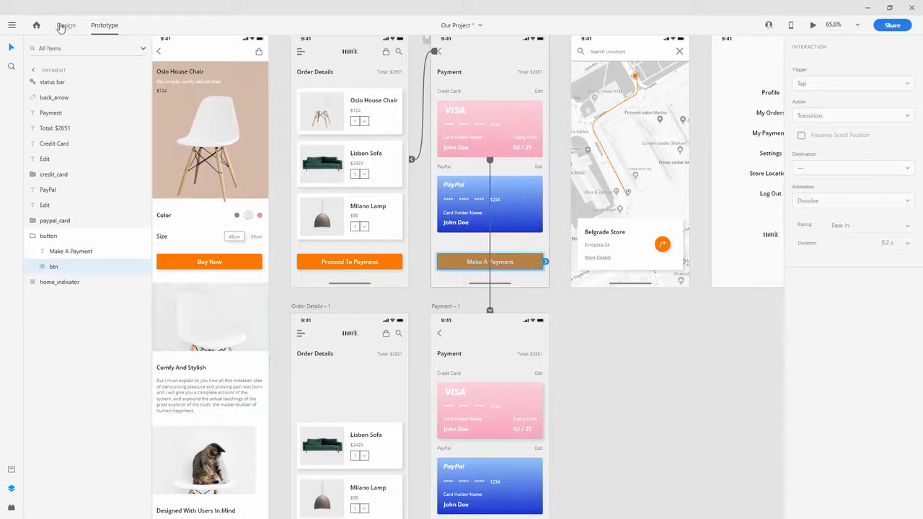
left_click(66, 25)
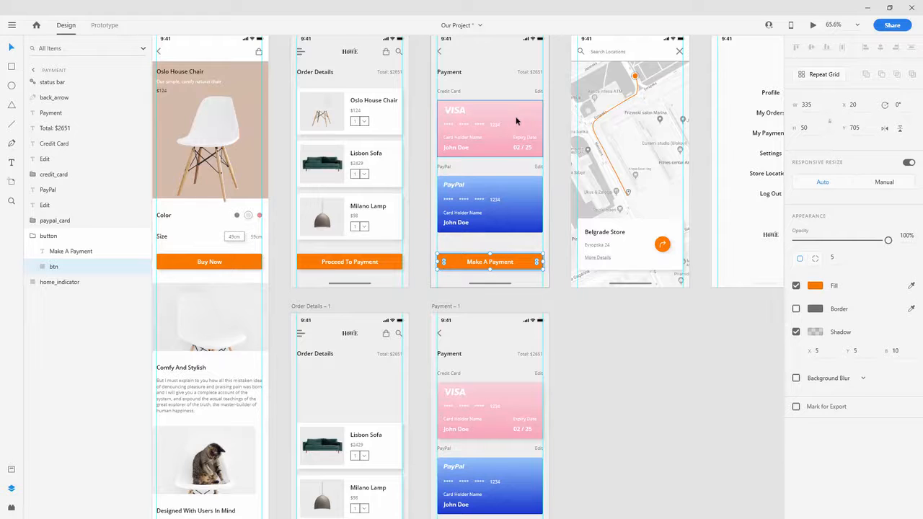
left_click(11, 470)
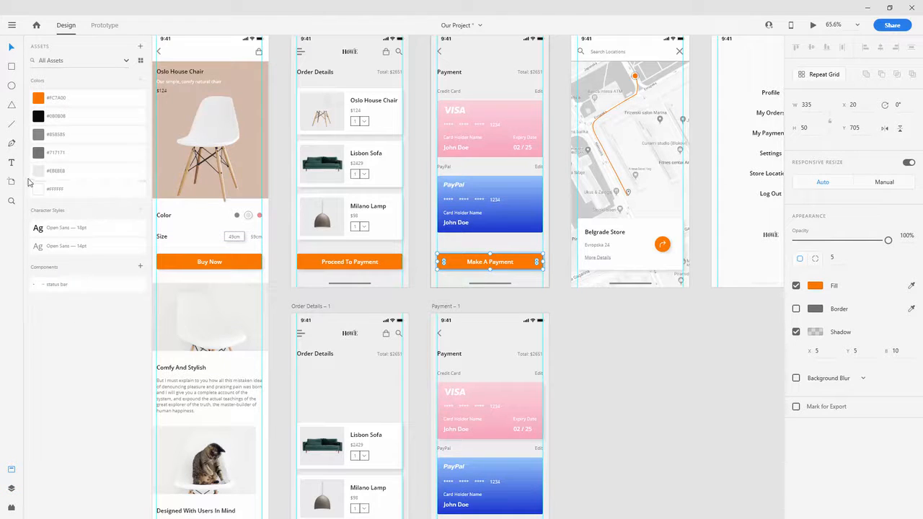
left_click_drag(28, 179, 480, 263)
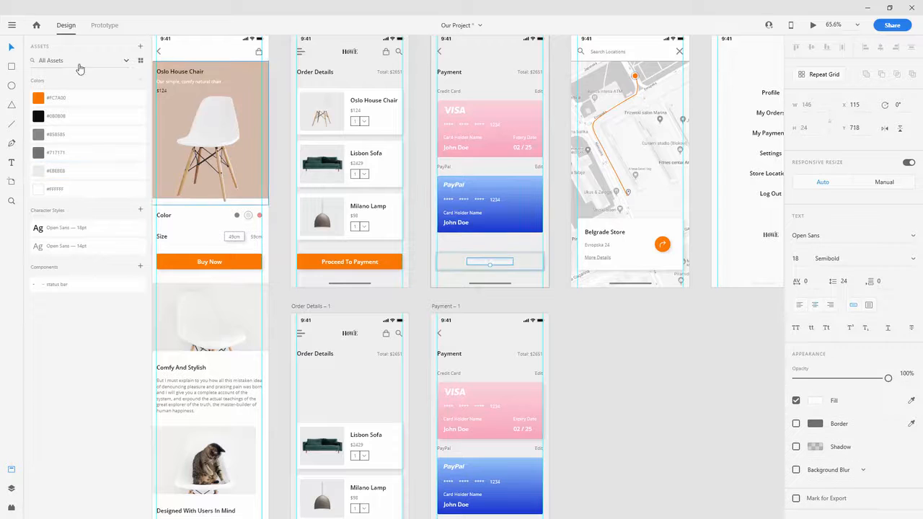
left_click(39, 115)
left_click(11, 488)
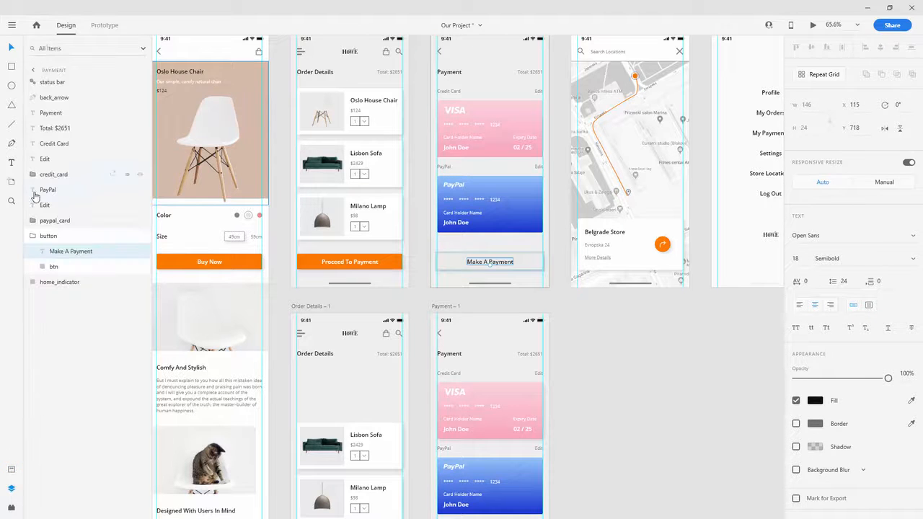
left_click(33, 237)
scroll(412, 222, "down", 2)
scroll(419, 187, "up", 1)
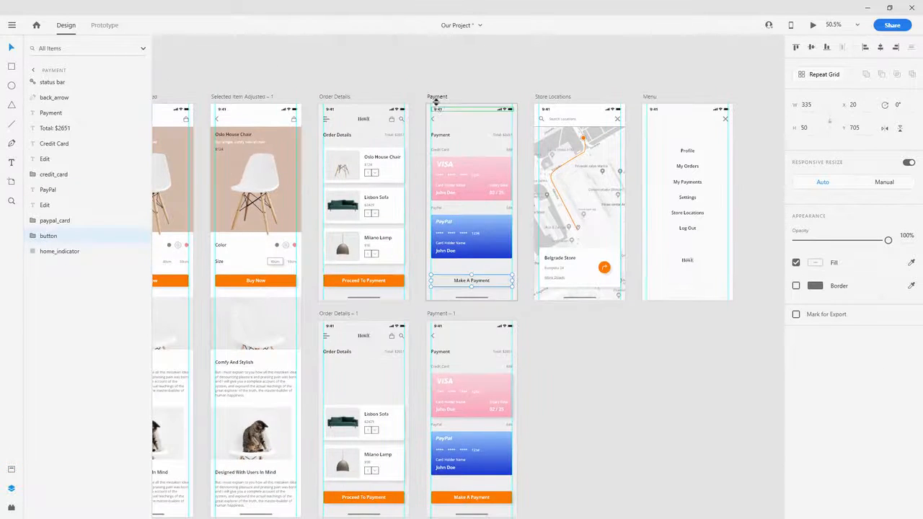
Step: Preview the flow from the original Order Details artboard: proceed to payment, select the credit card, make the payment, and close the preview
left_click(339, 95)
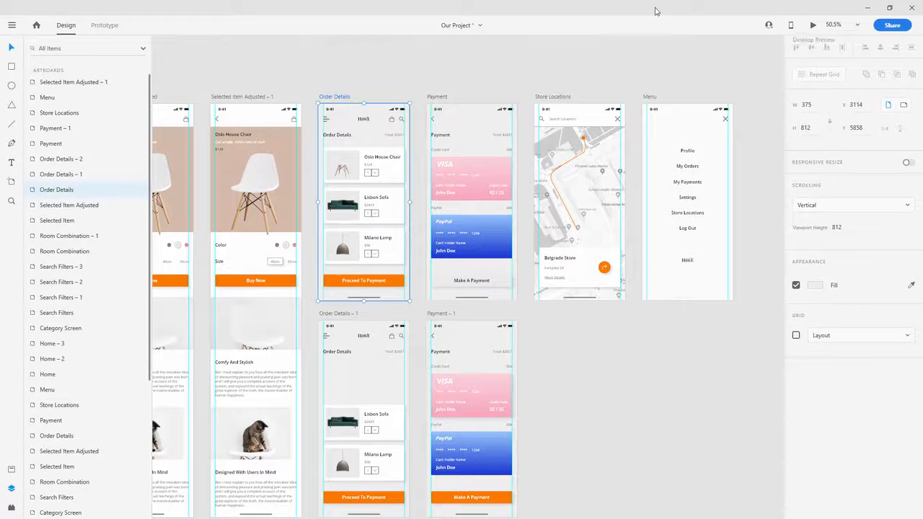
left_click(106, 25)
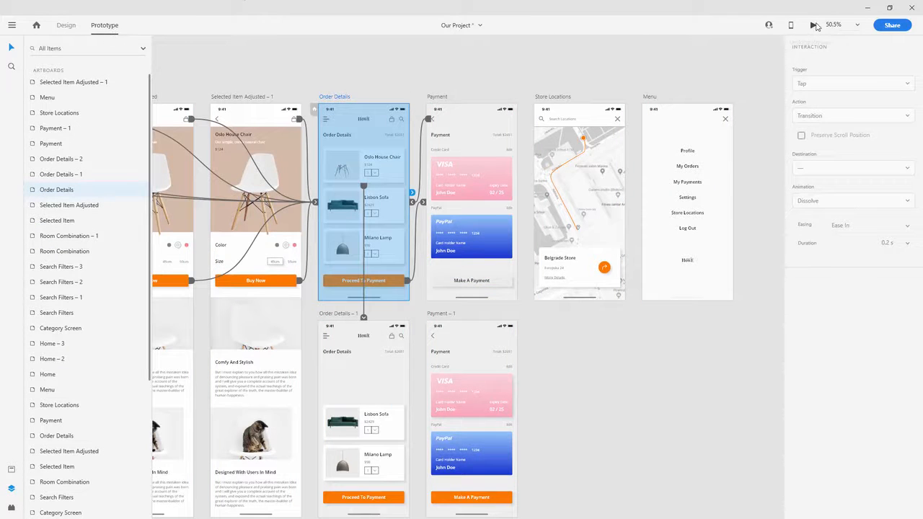
left_click(813, 25)
left_click_drag(355, 105, 354, 55)
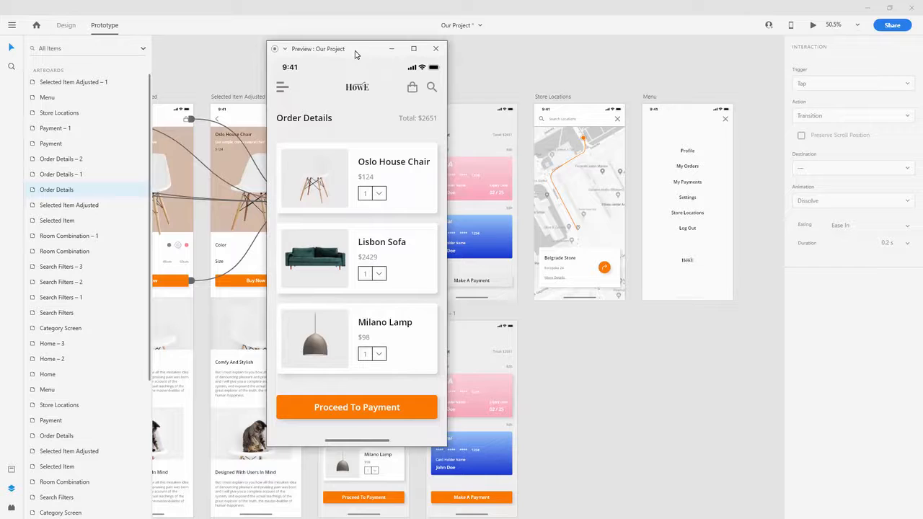
left_click(384, 409)
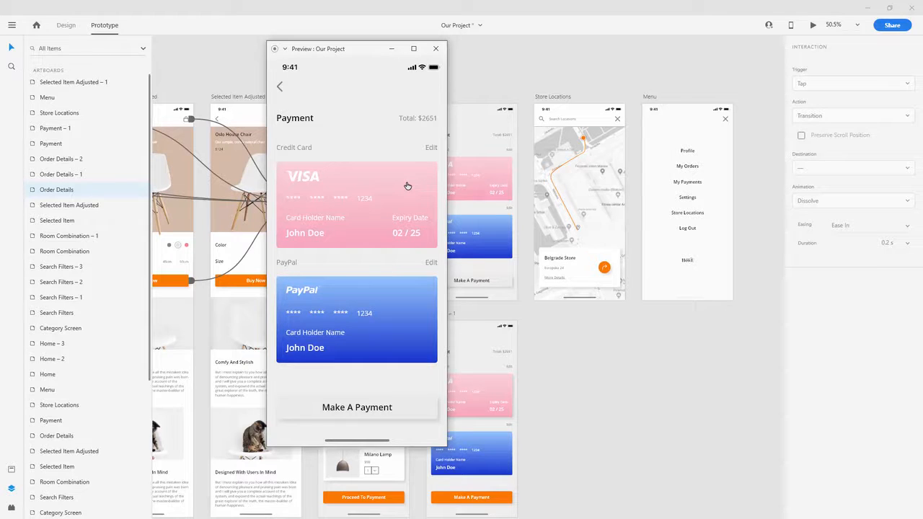
left_click(407, 186)
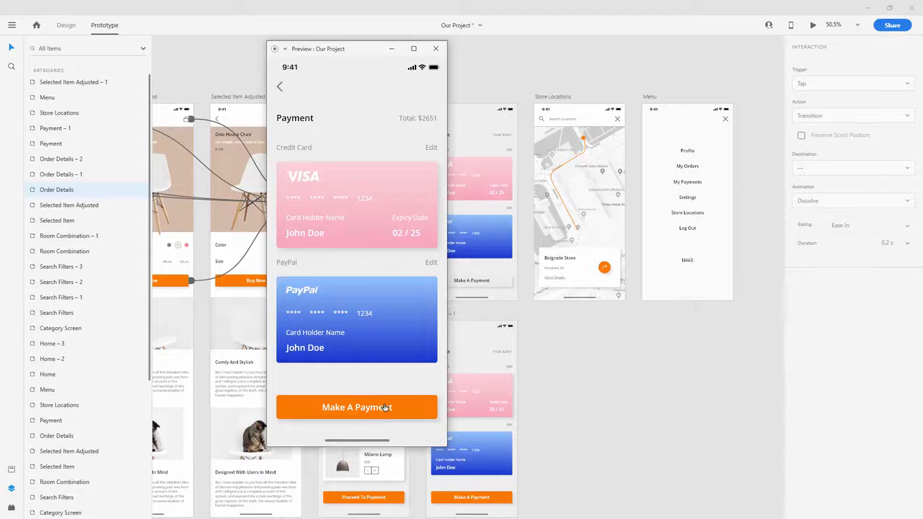
left_click(386, 408)
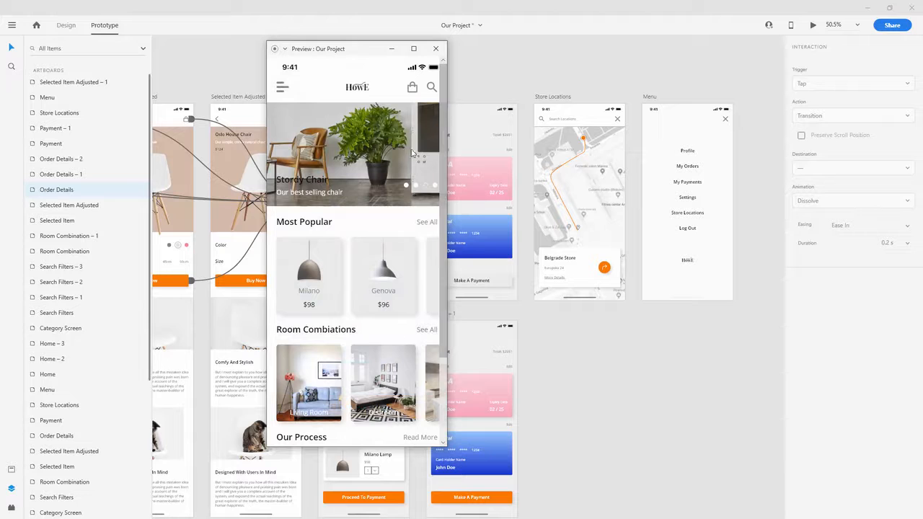
left_click(435, 48)
Step: Set the duration of the dissolve transition from the Make A Payment button on Payment – 1 to Home to 2 s
scroll(402, 461, "down", 1)
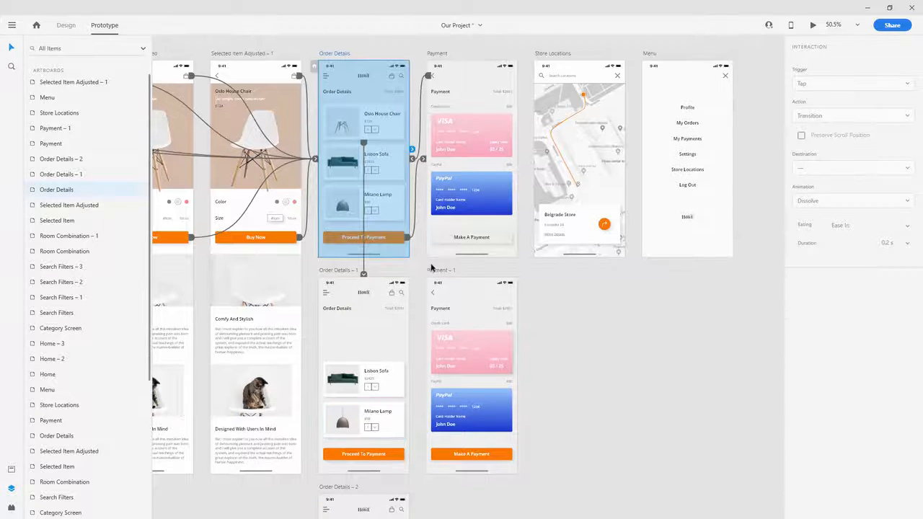
left_click(440, 271)
left_click(492, 455)
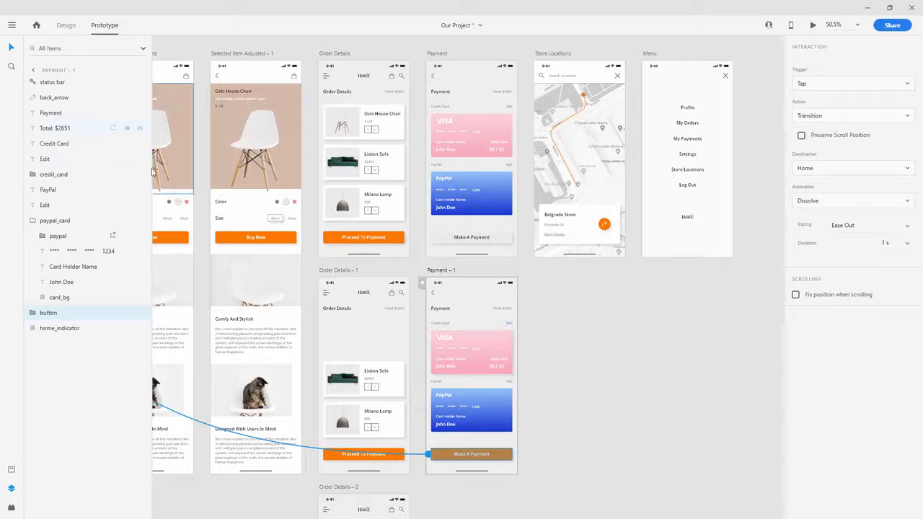
scroll(569, 375, "down", 5)
scroll(513, 209, "down", 3)
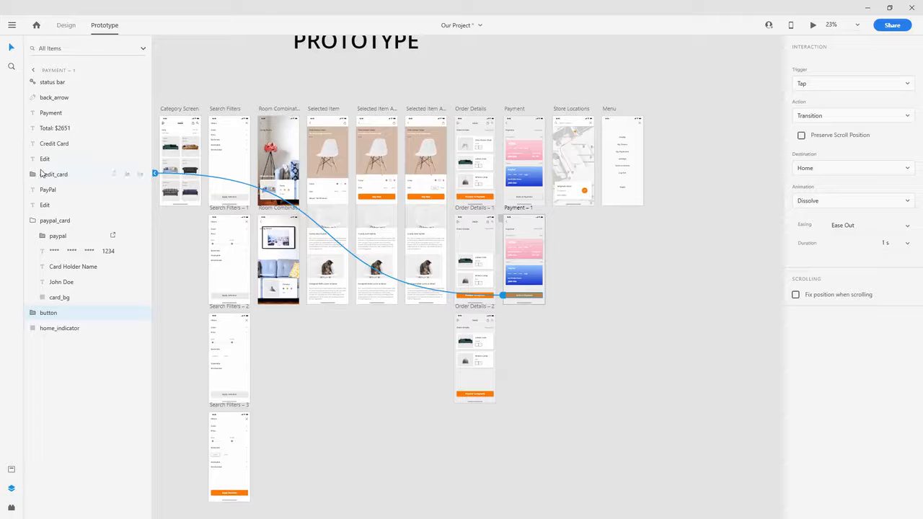
left_click_drag(192, 329, 439, 291)
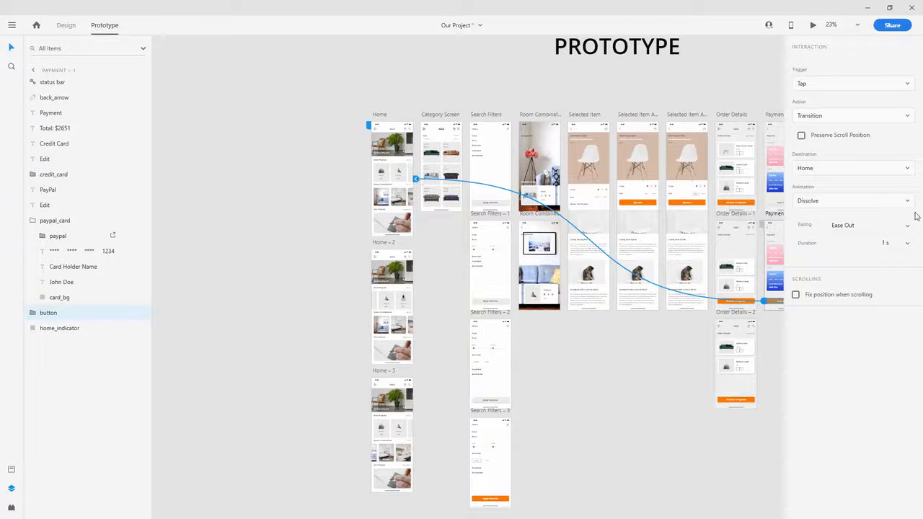
left_click(909, 246)
left_click(907, 248)
left_click(748, 67)
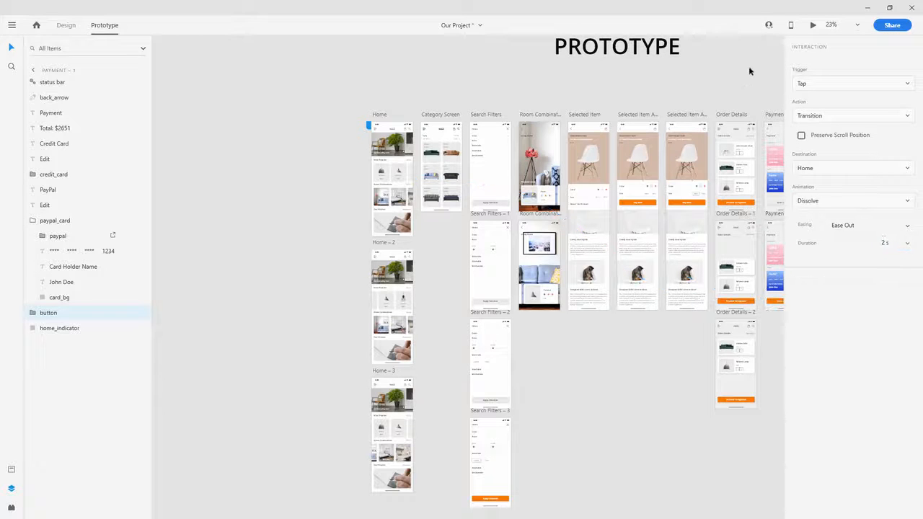
left_click_drag(748, 66, 496, 69)
Step: Preview the Payment – 1 artboard, make the payment, look through the Home screen, and close the preview
left_click(524, 233)
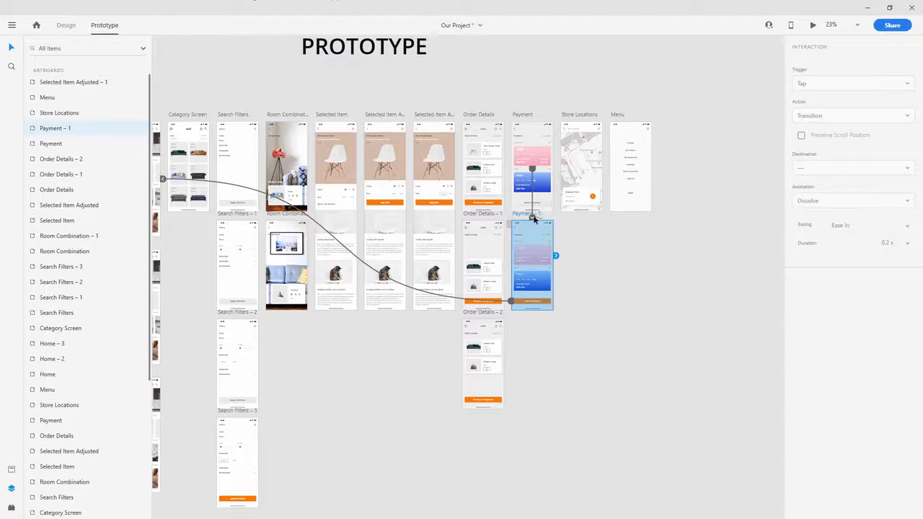
left_click(813, 26)
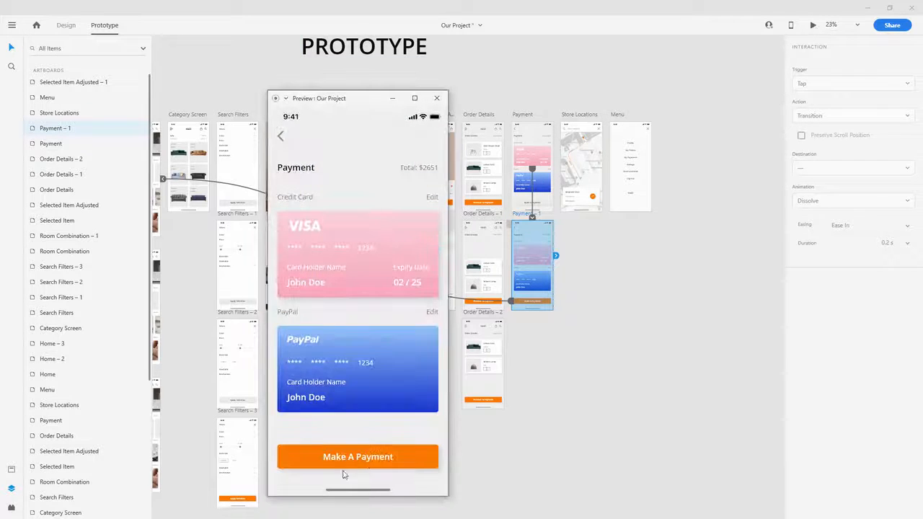
left_click(376, 464)
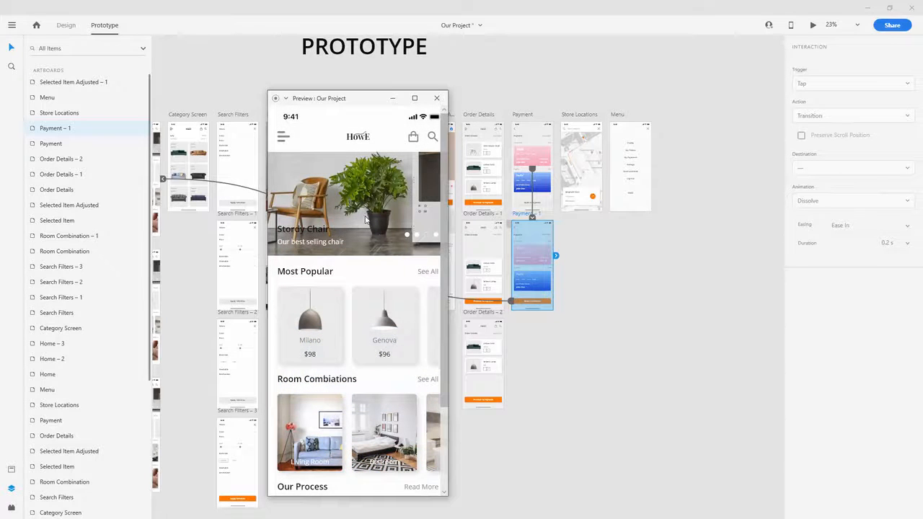
scroll(422, 159, "down", 3)
scroll(422, 159, "up", 3)
left_click(436, 98)
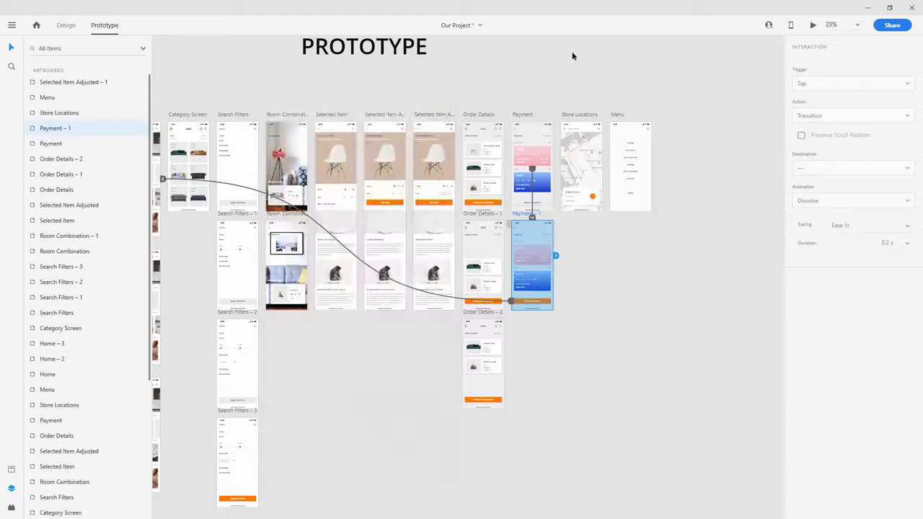
Step: Set the duration of the Auto-Animate interaction from the original Payment artboard's credit card to Payment – 1 to 1 s
left_click(572, 52)
scroll(599, 83, "up", 4)
scroll(395, 124, "down", 3)
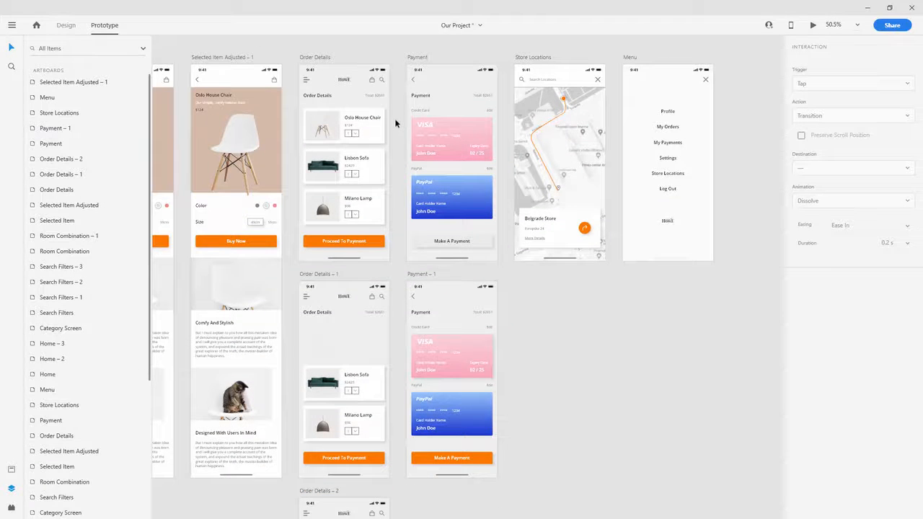
left_click(417, 57)
left_click_drag(441, 305, 452, 281)
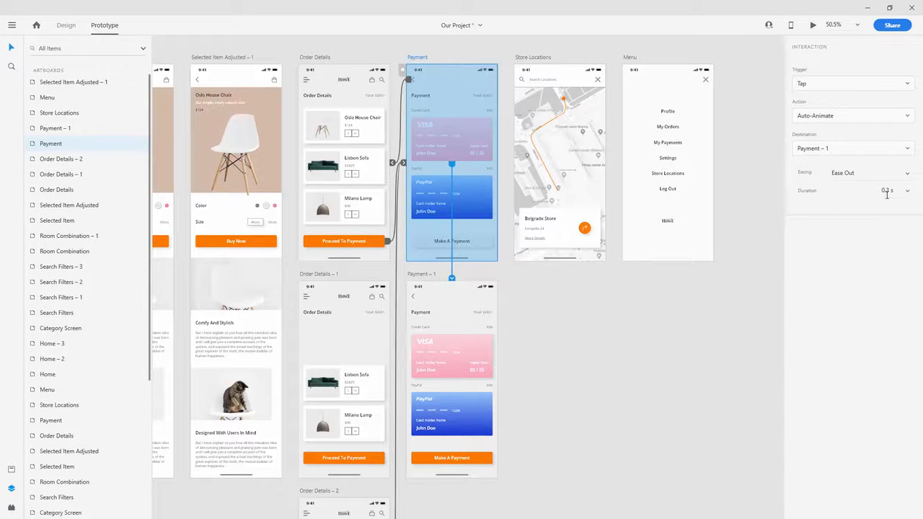
left_click(887, 192)
type("1")
Step: Preview the credit card selection from the original Payment artboard, close the preview, and clear the selection
left_click(812, 26)
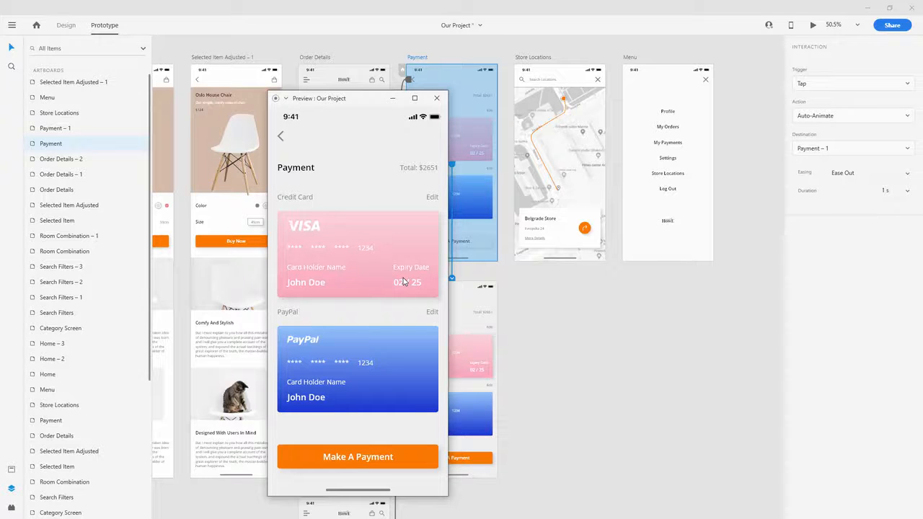
left_click(436, 98)
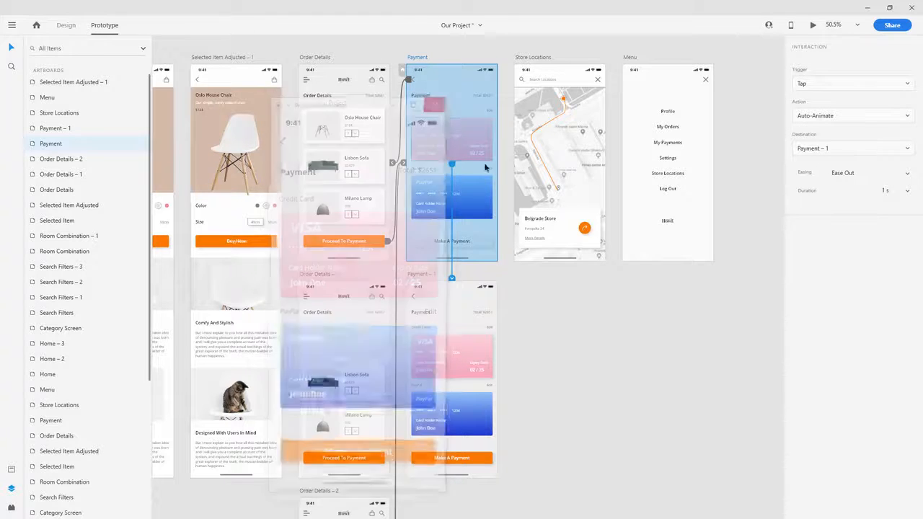
left_click(579, 280)
scroll(575, 281, "up", 1)
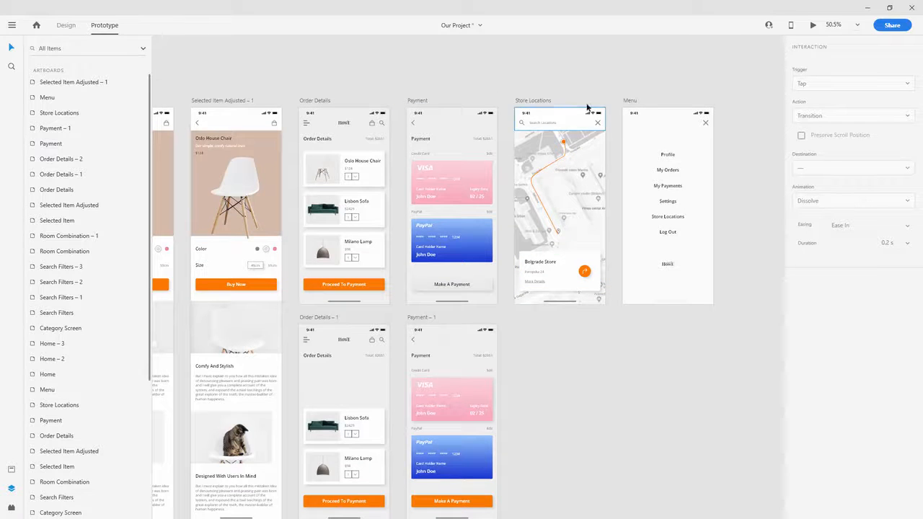